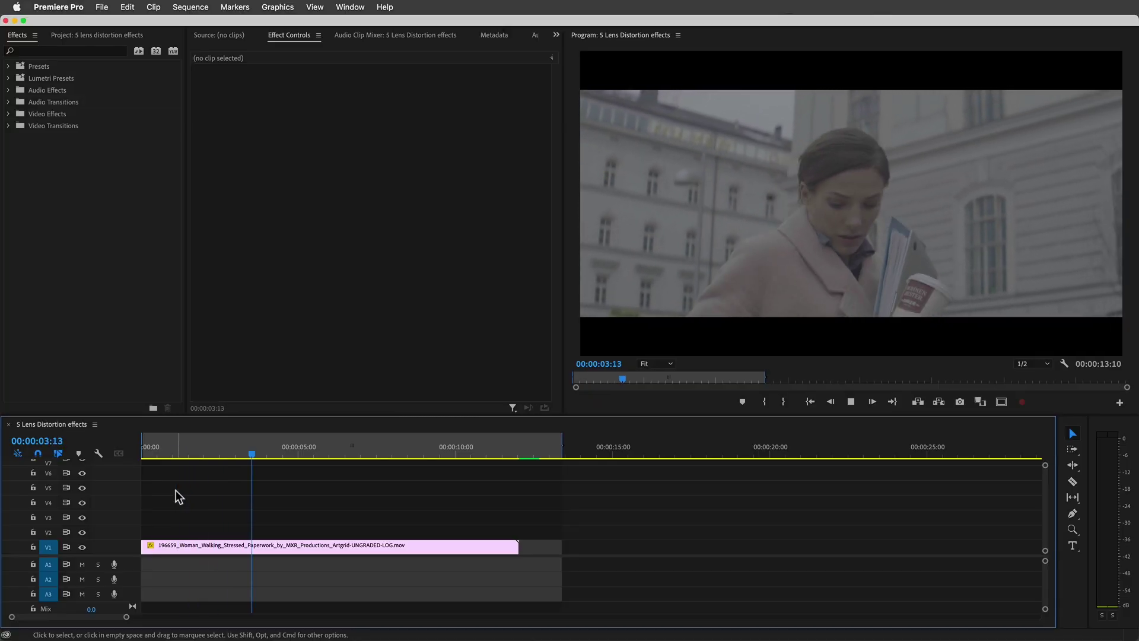
From the sequence start, apply Cinema Grade to the V1 street clip and launch its grading interface.
key(space)
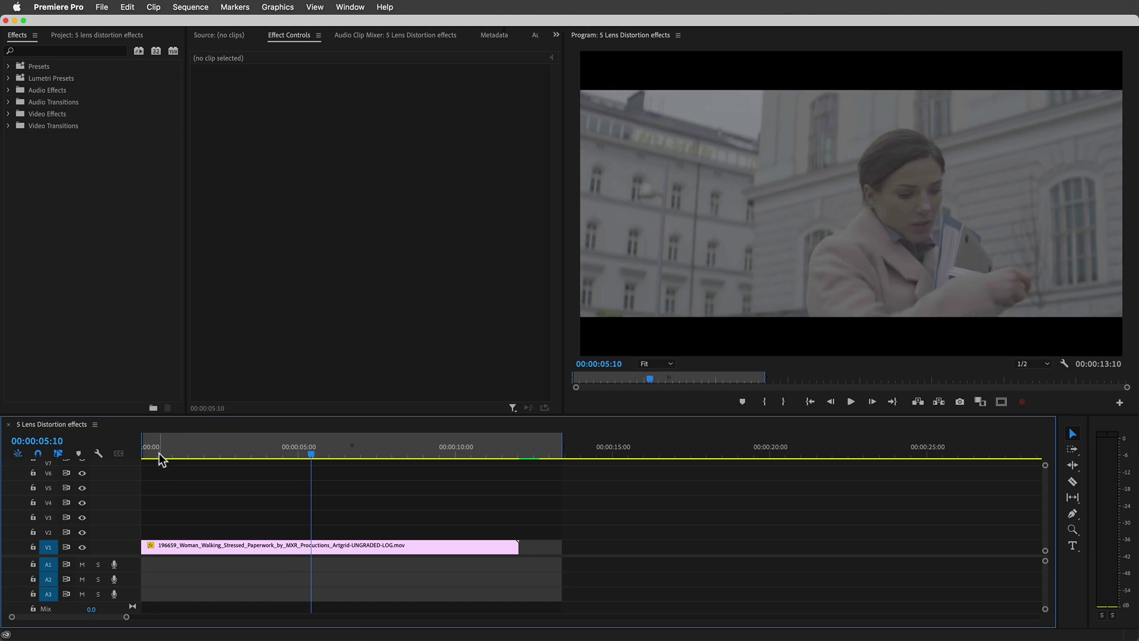
click(143, 451)
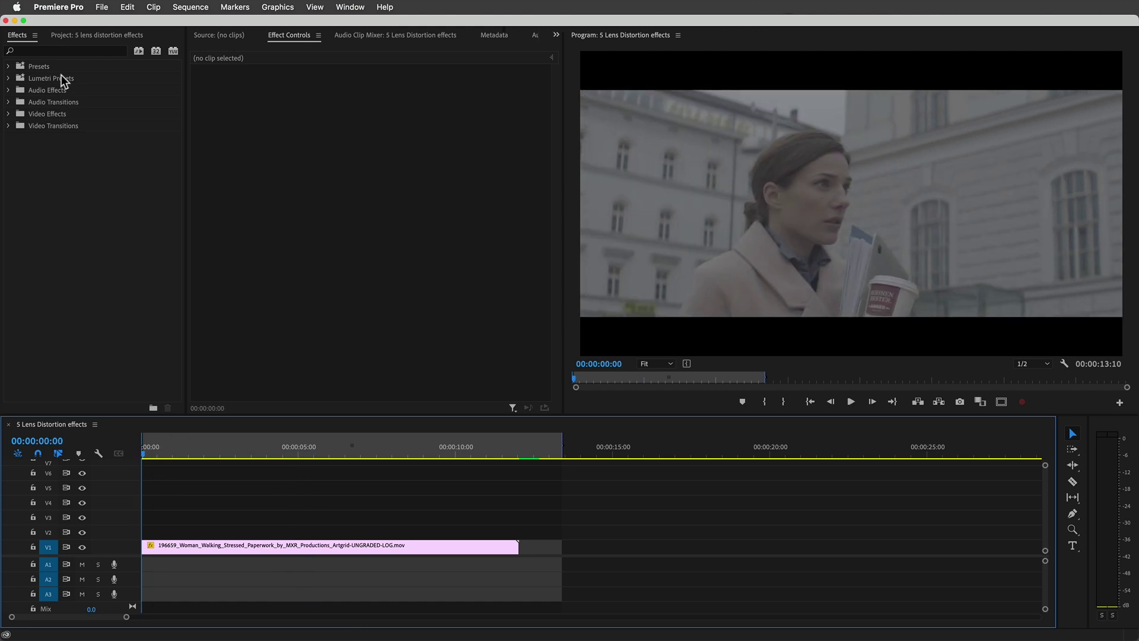
click(60, 52)
text(Cinema G)
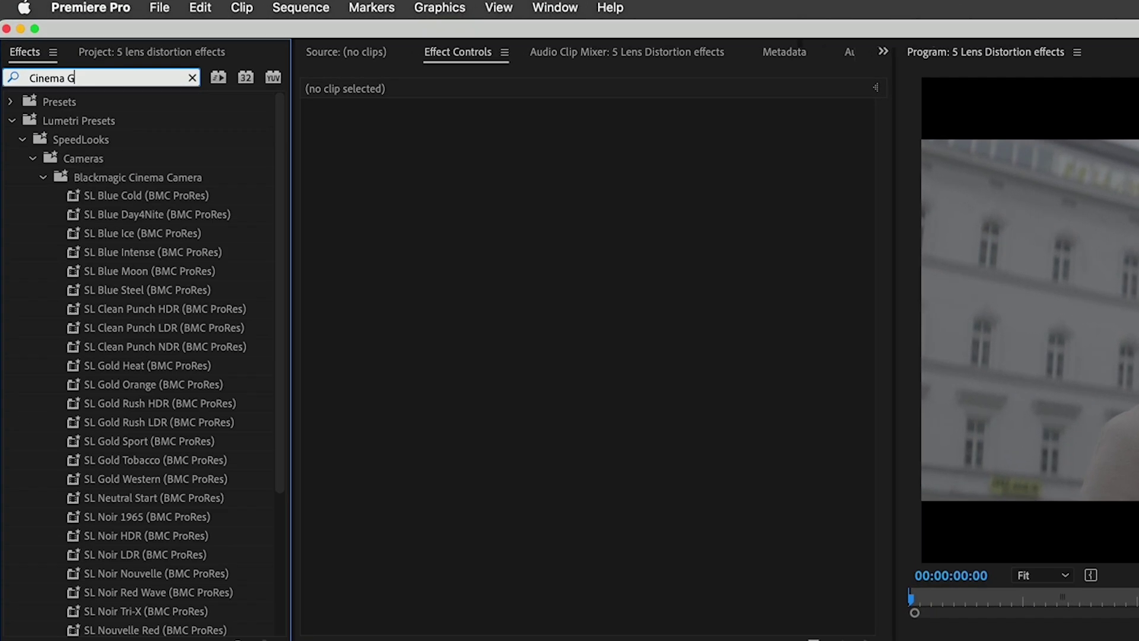
text(rade)
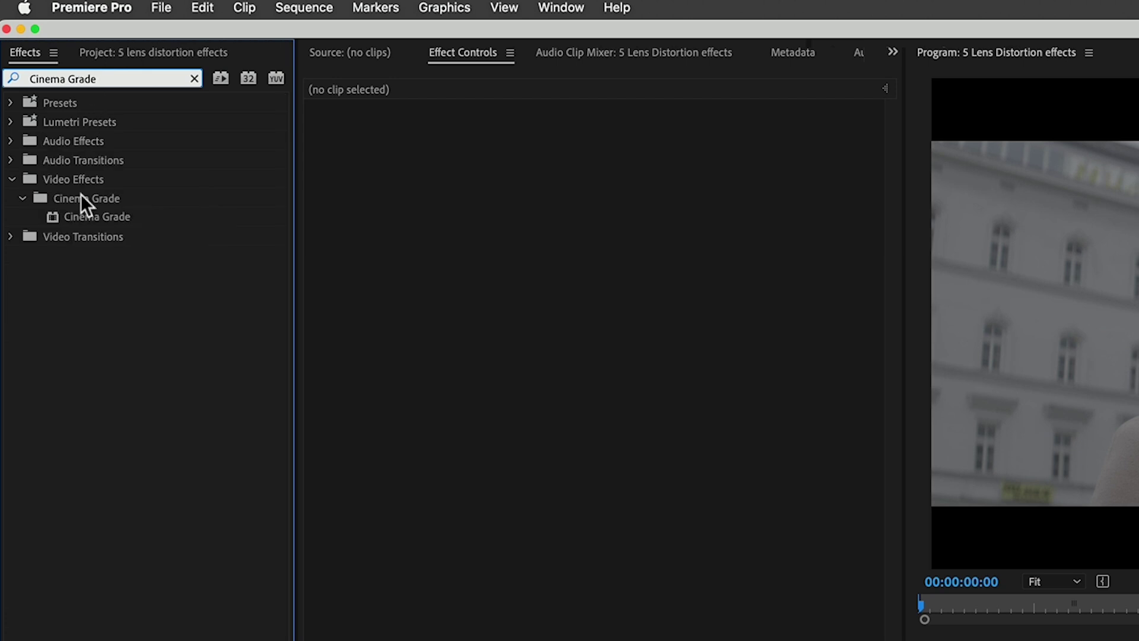
drag(53, 215, 287, 483)
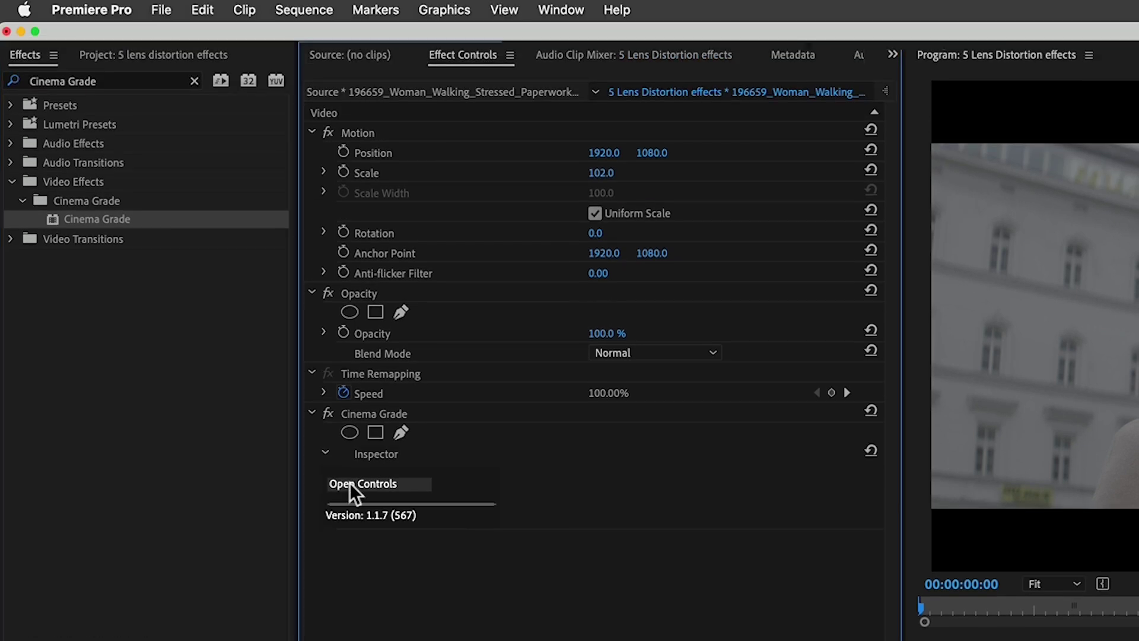
click(350, 95)
Use the Alexa LogC to Rec709 input LUT, then raise Exposure to 1.23 and Temp to 6,655.
click(15, 330)
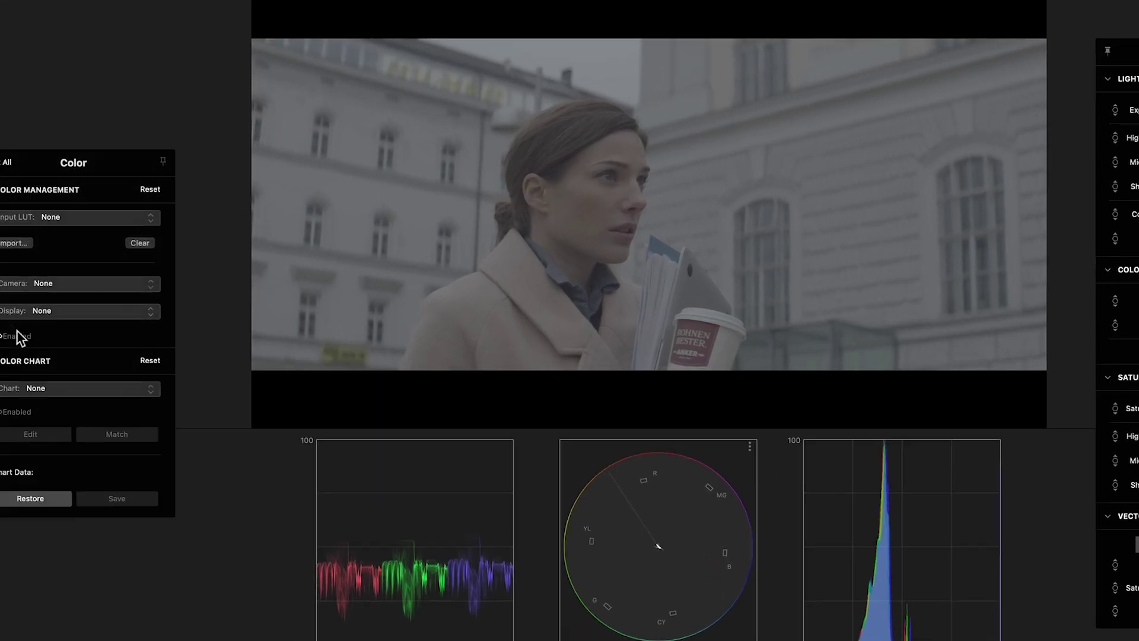
click(112, 202)
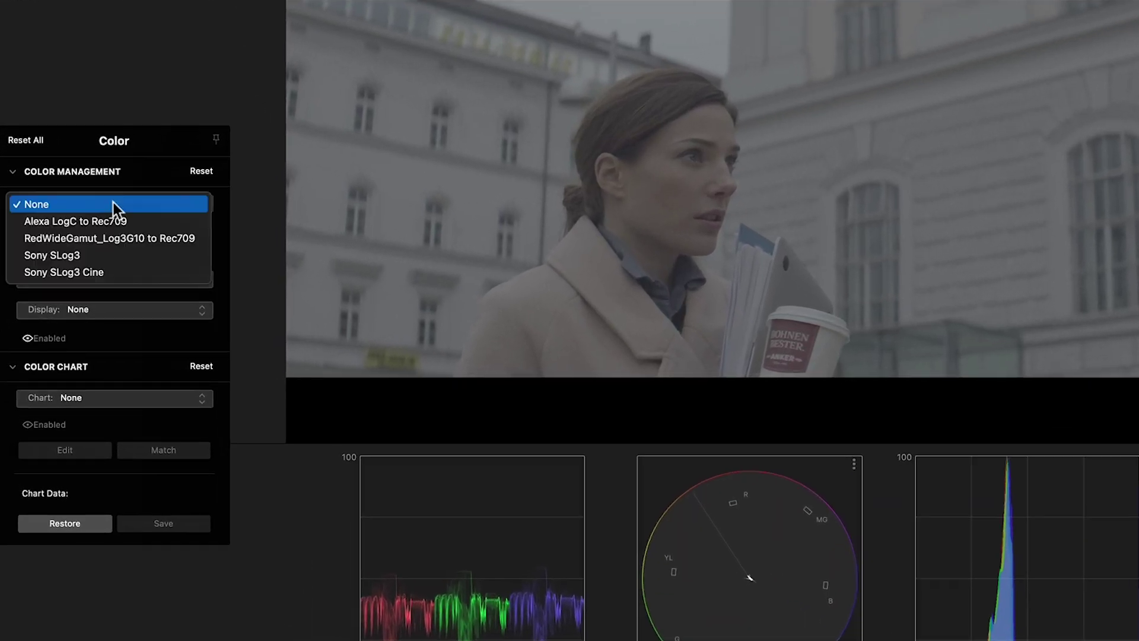
click(118, 219)
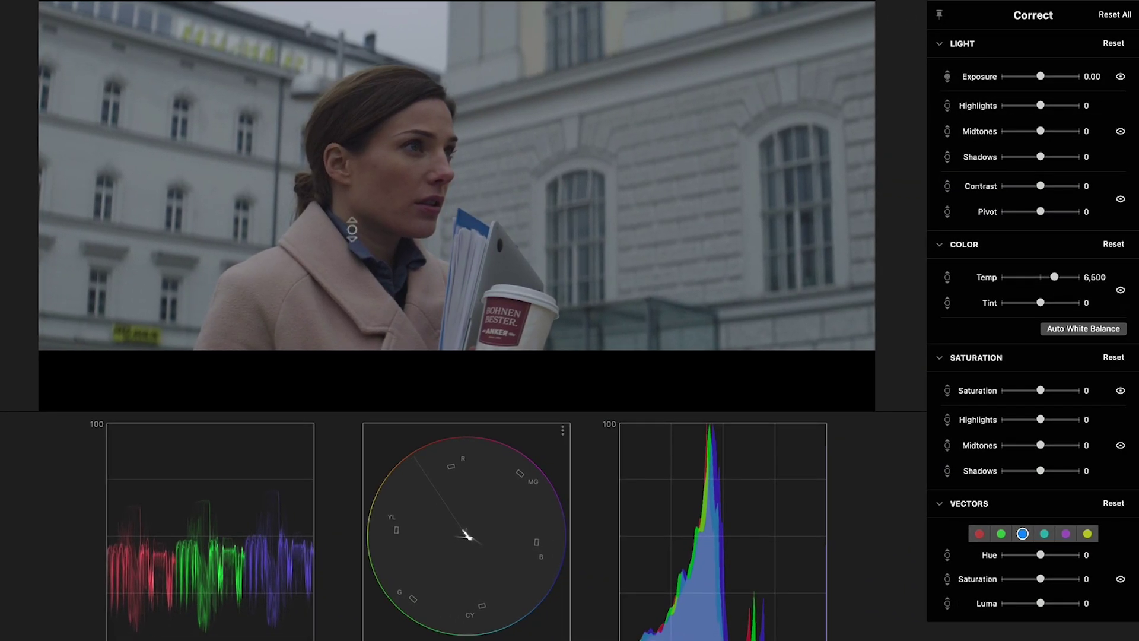
drag(354, 232, 427, 285)
drag(508, 203, 538, 175)
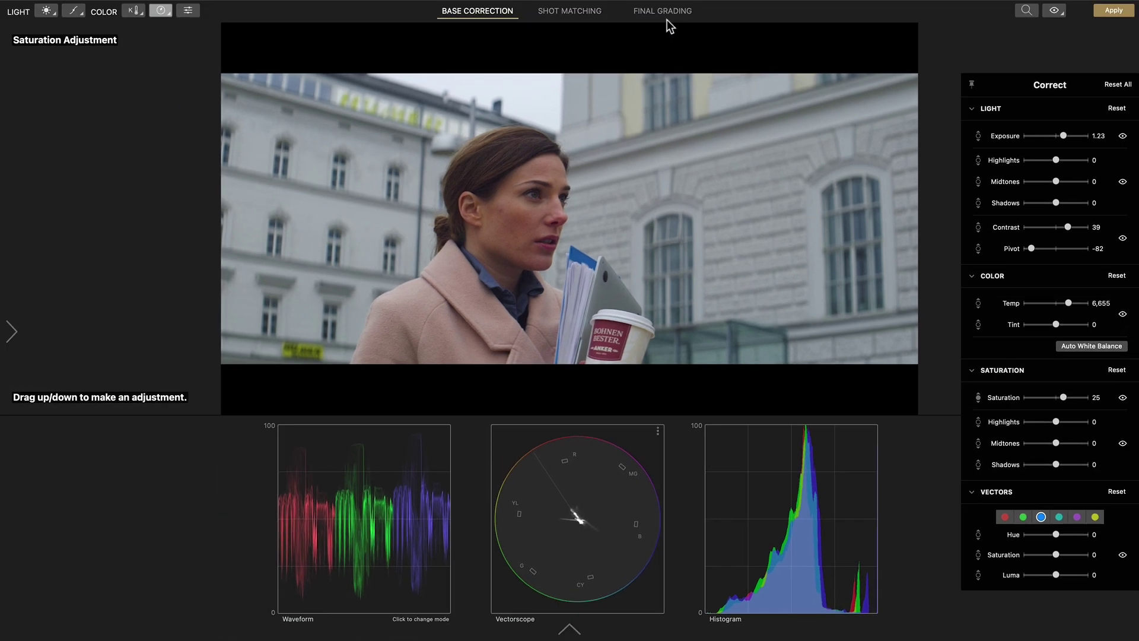
In Final Grading, choose and accept the Schauss look.
click(664, 13)
click(13, 330)
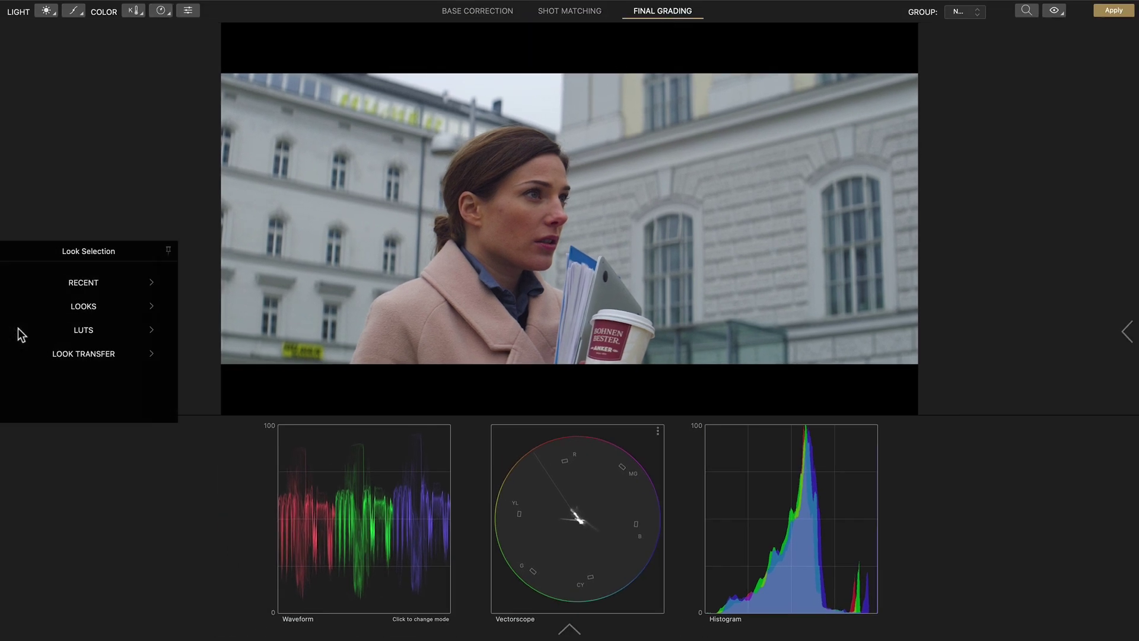
click(92, 308)
scroll(356, 401, down, 7)
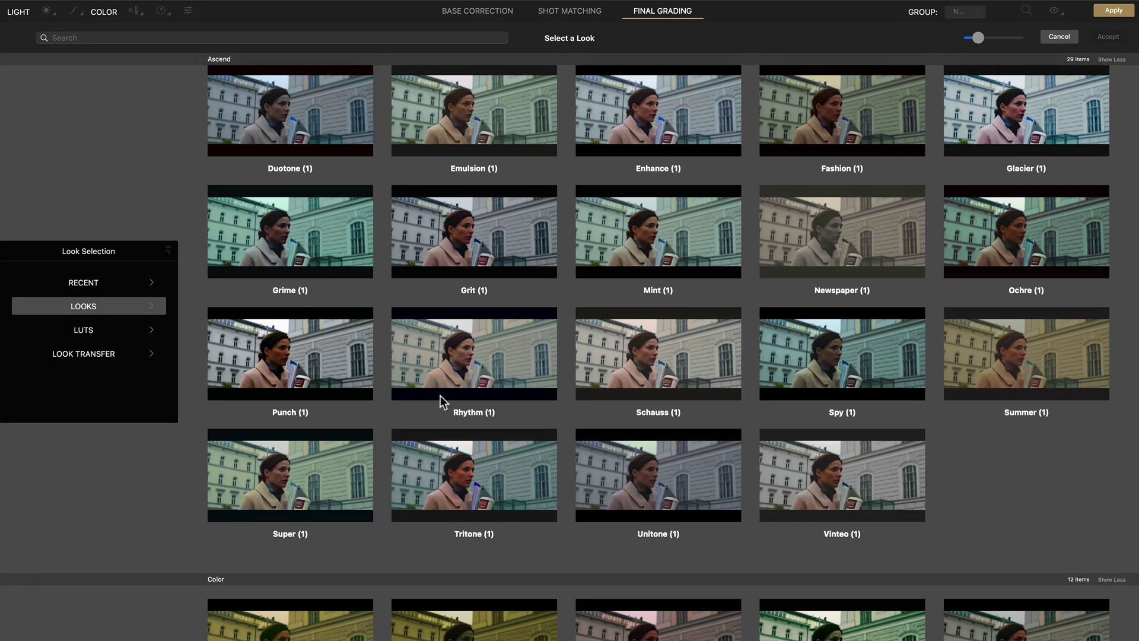
click(621, 379)
click(1107, 37)
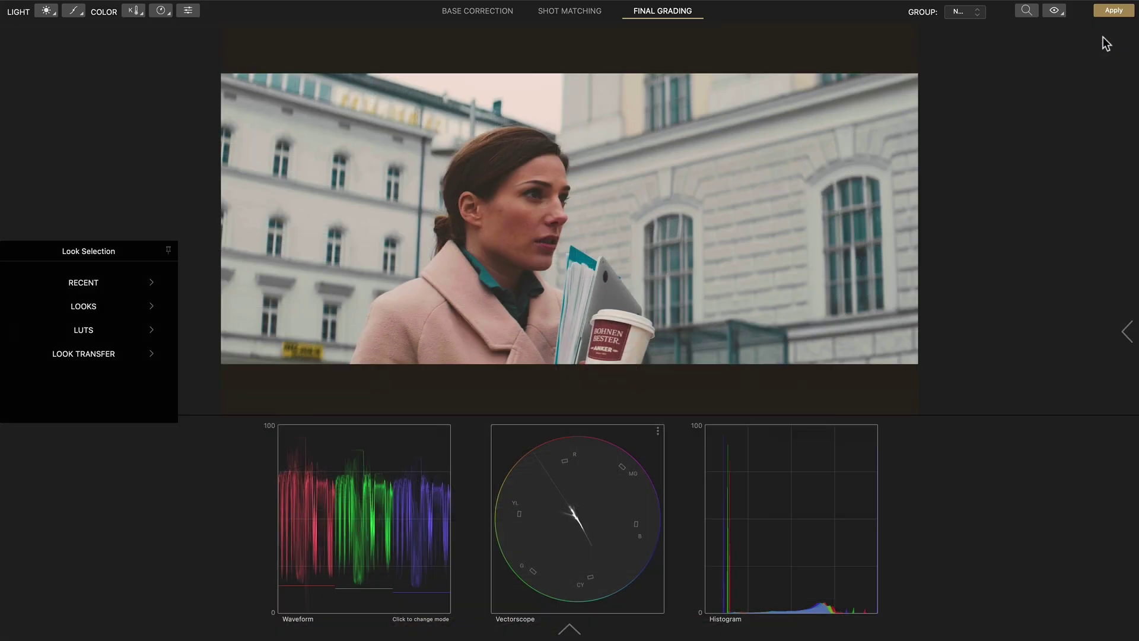
Lift Midtones to 51 on the woman's face and darken Shadows to -34 on the coat.
click(1129, 332)
click(973, 34)
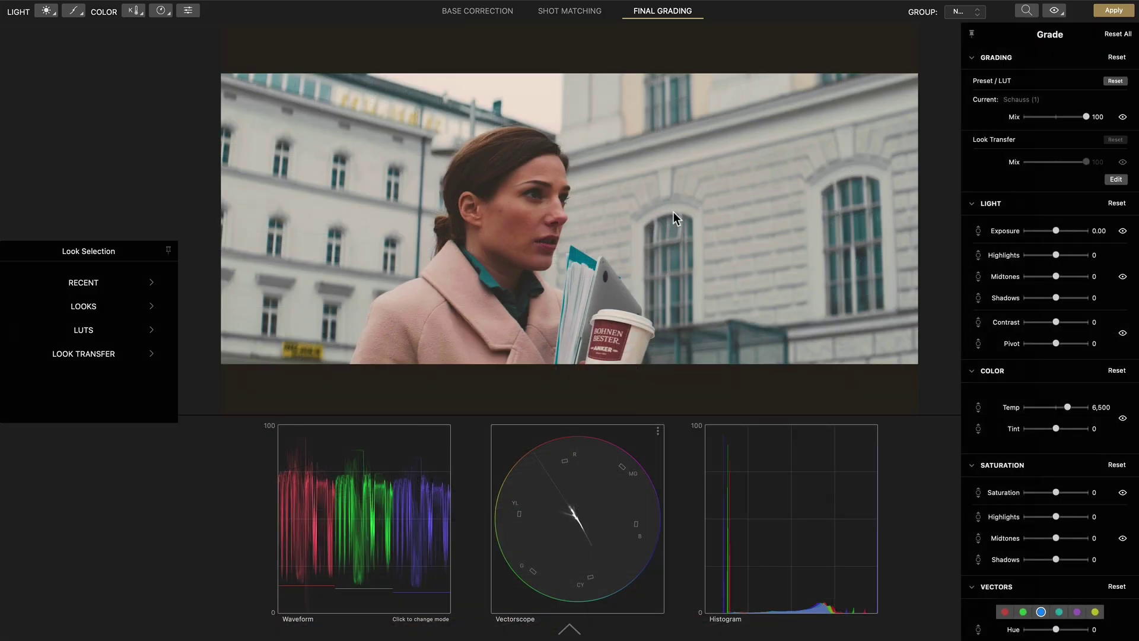
key(h)
drag(552, 210, 552, 184)
drag(523, 320, 523, 330)
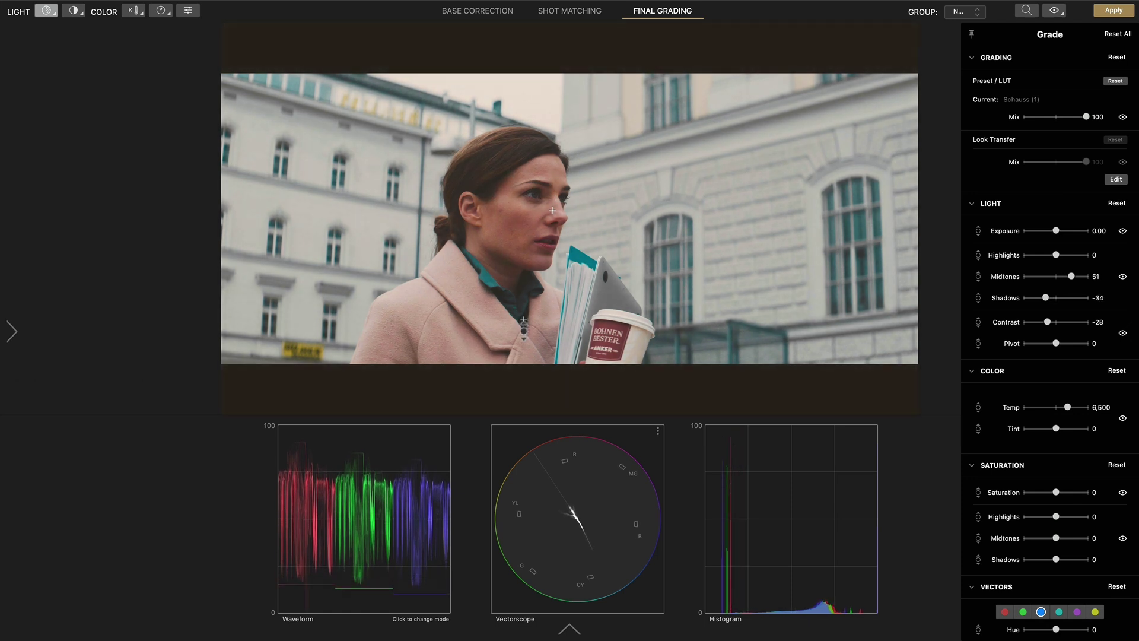
Compare the grade against the ungraded image, then apply it back to the clip.
click(1055, 10)
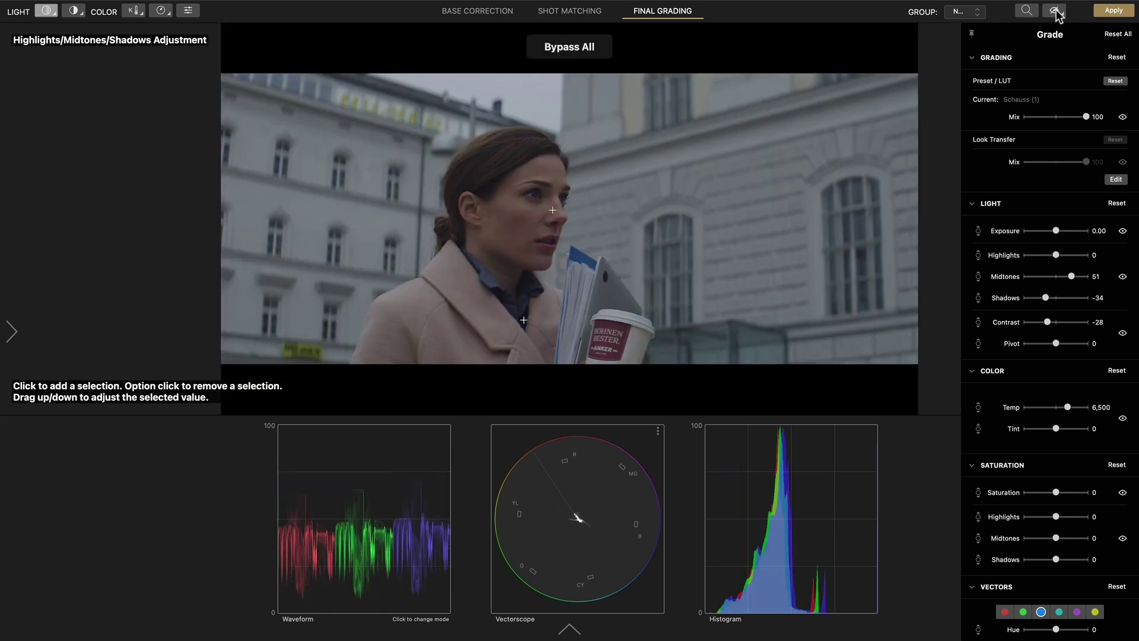
click(1054, 10)
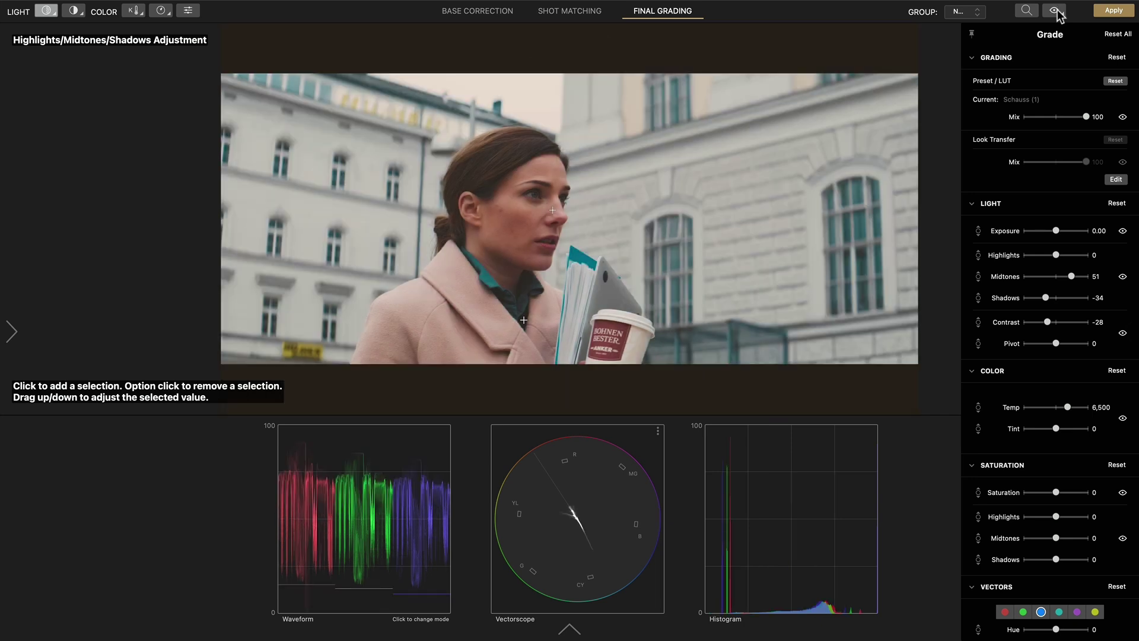
click(1113, 10)
click(533, 235)
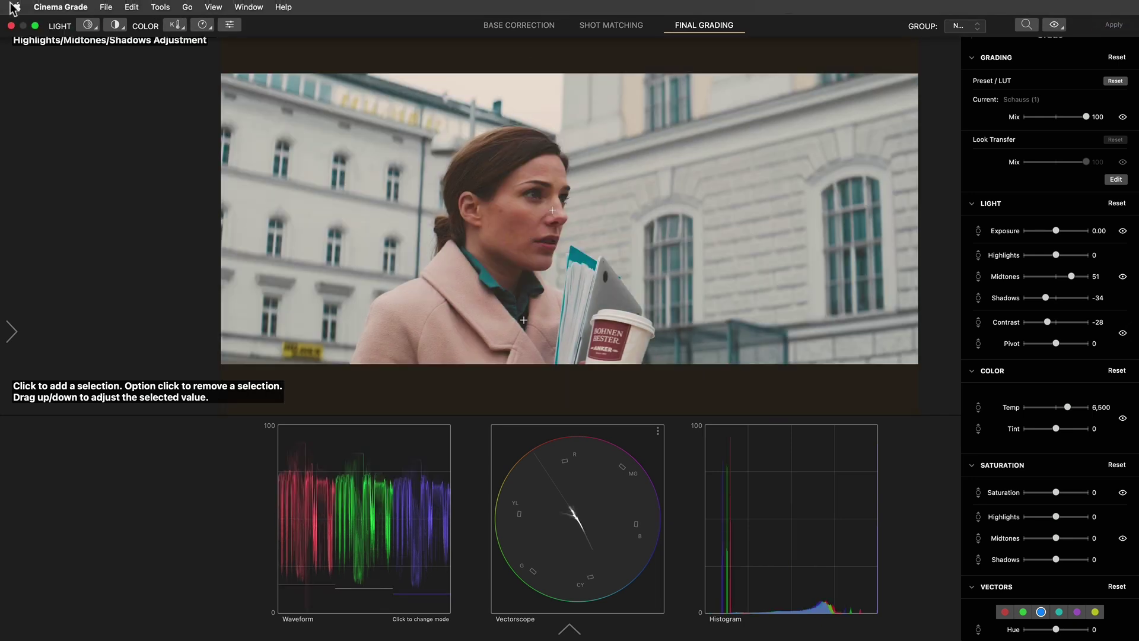
click(60, 7)
Return to Premiere Pro and add Immersive Video's VR Glow to the graded clip.
click(47, 161)
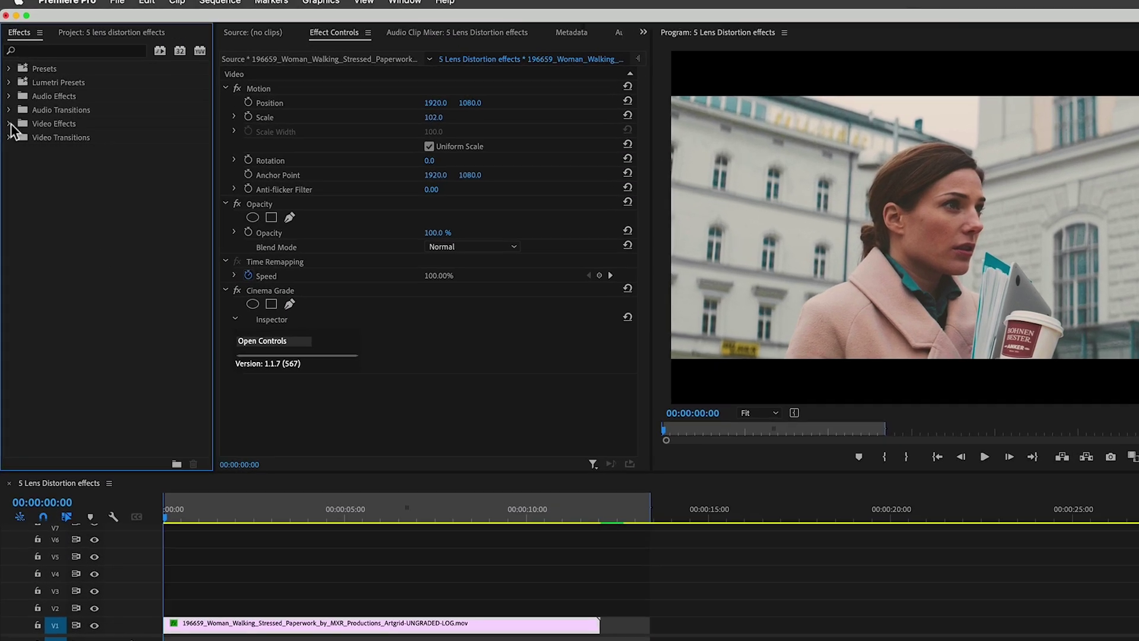
click(8, 113)
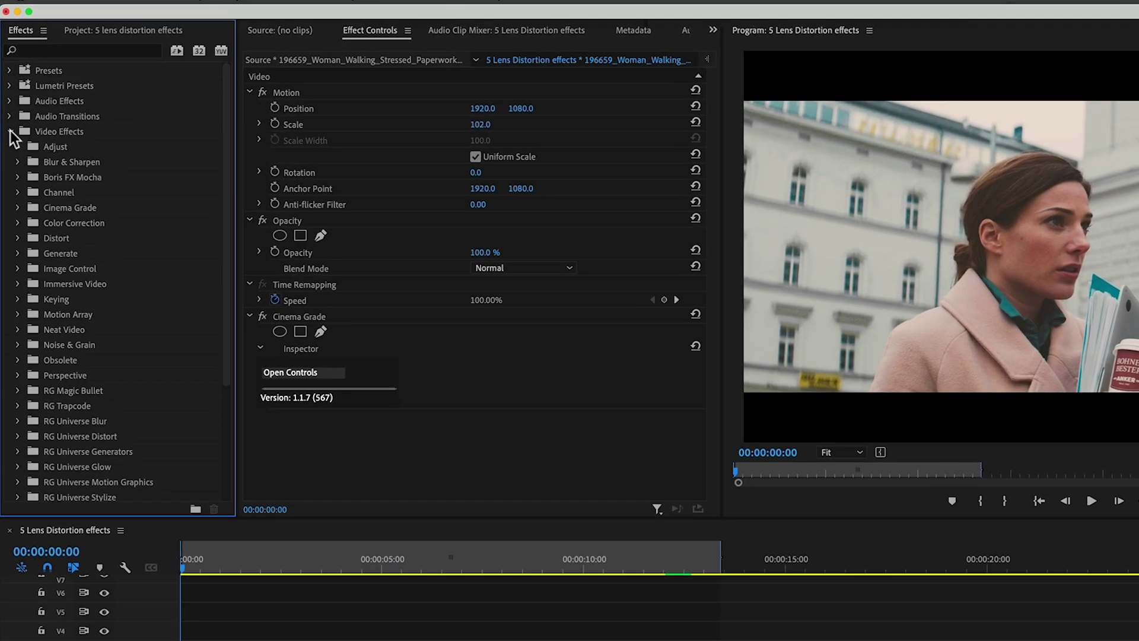
click(18, 304)
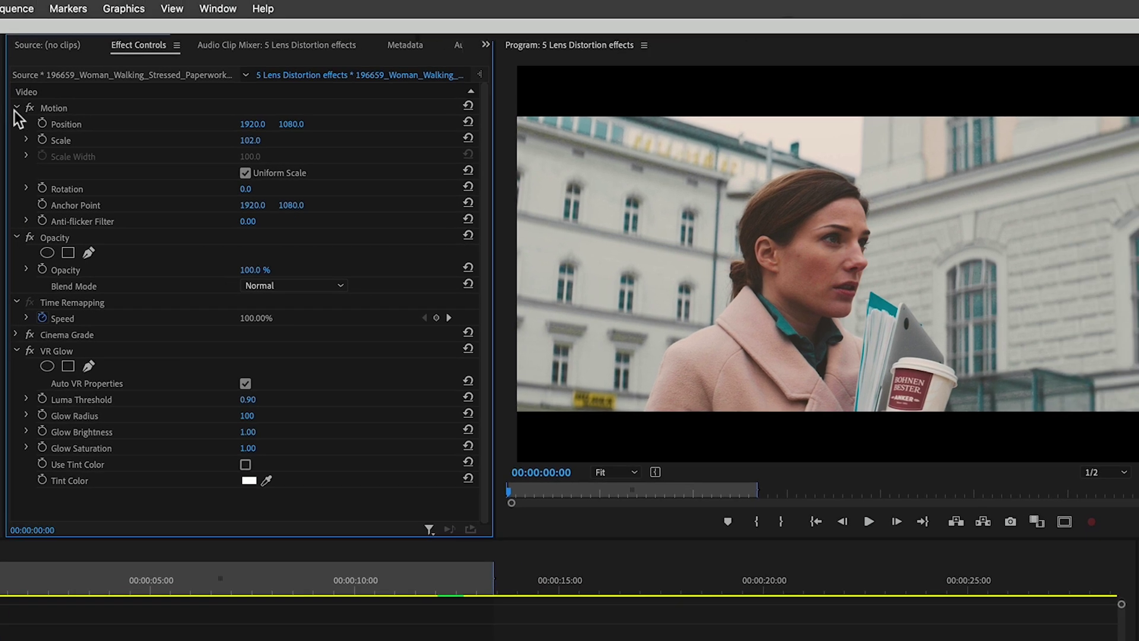
click(16, 108)
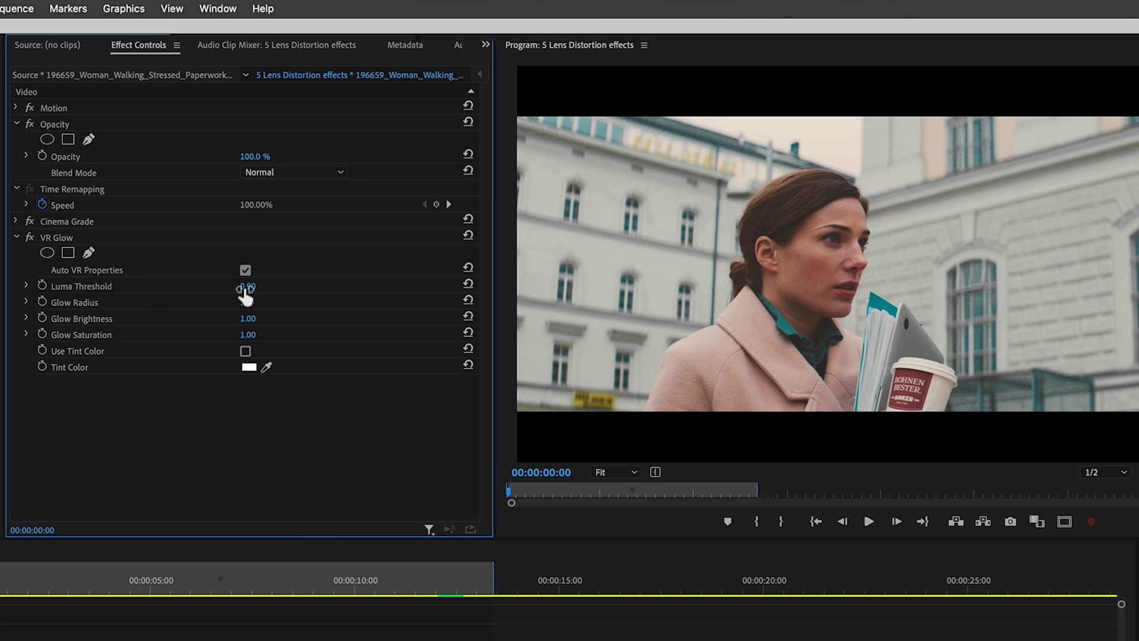
Set VR Glow to Luma Threshold 0.70, Glow Radius 366 and Glow Brightness 0.46, comparing on/off.
drag(248, 286, 223, 286)
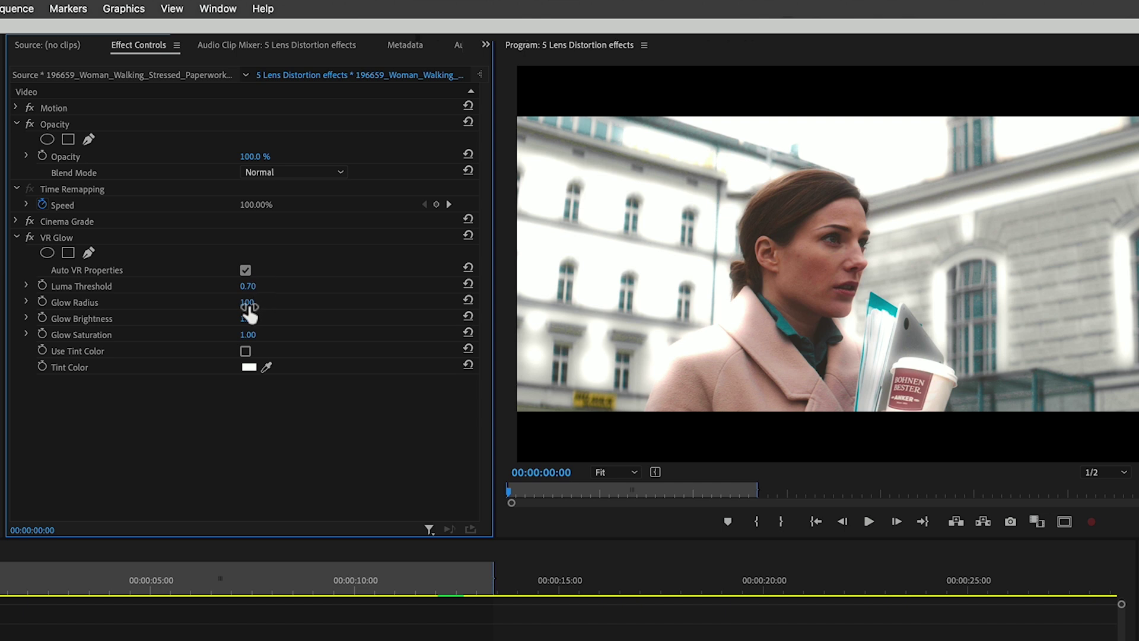
mouse_move(249, 311)
mouse_down()
mouse_move(332, 312)
mouse_move(257, 301)
mouse_up()
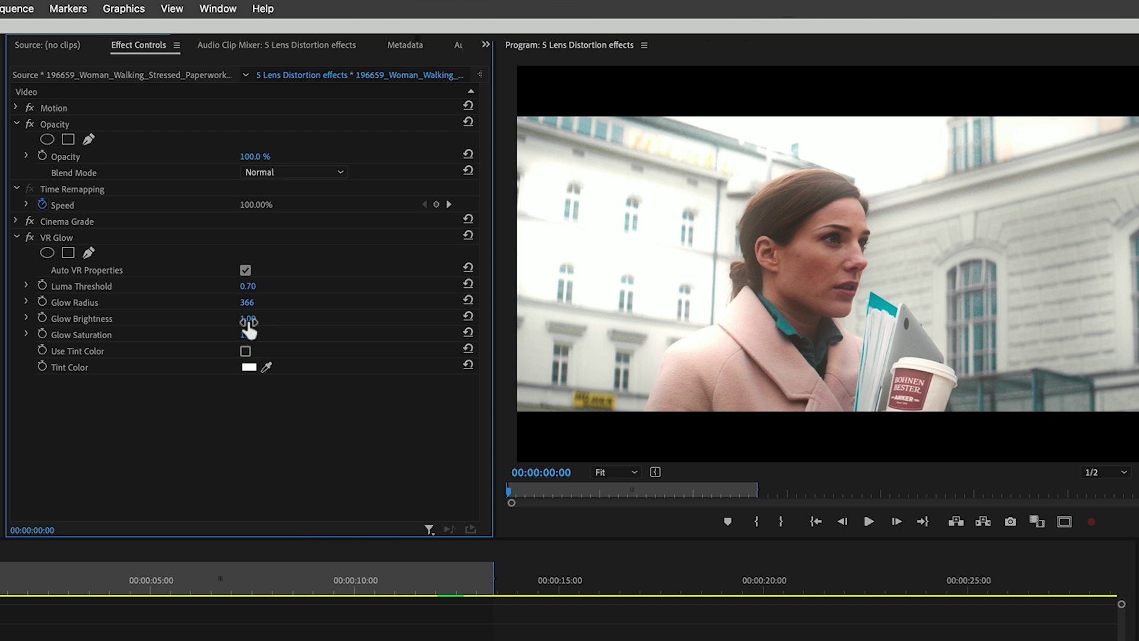
drag(261, 323, 226, 323)
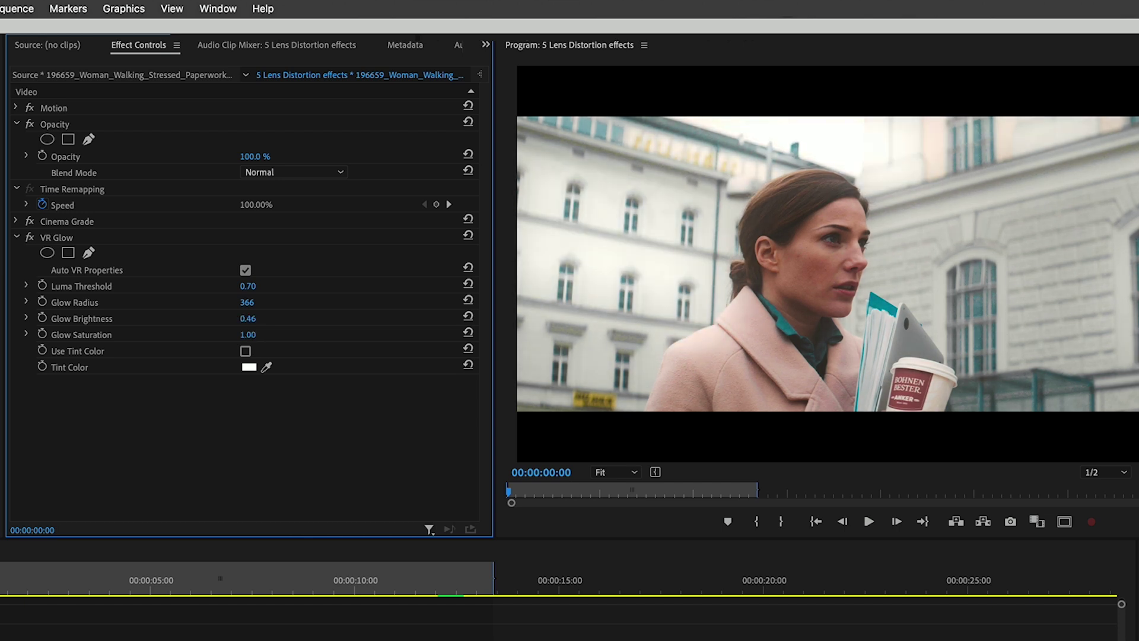
click(29, 236)
click(30, 237)
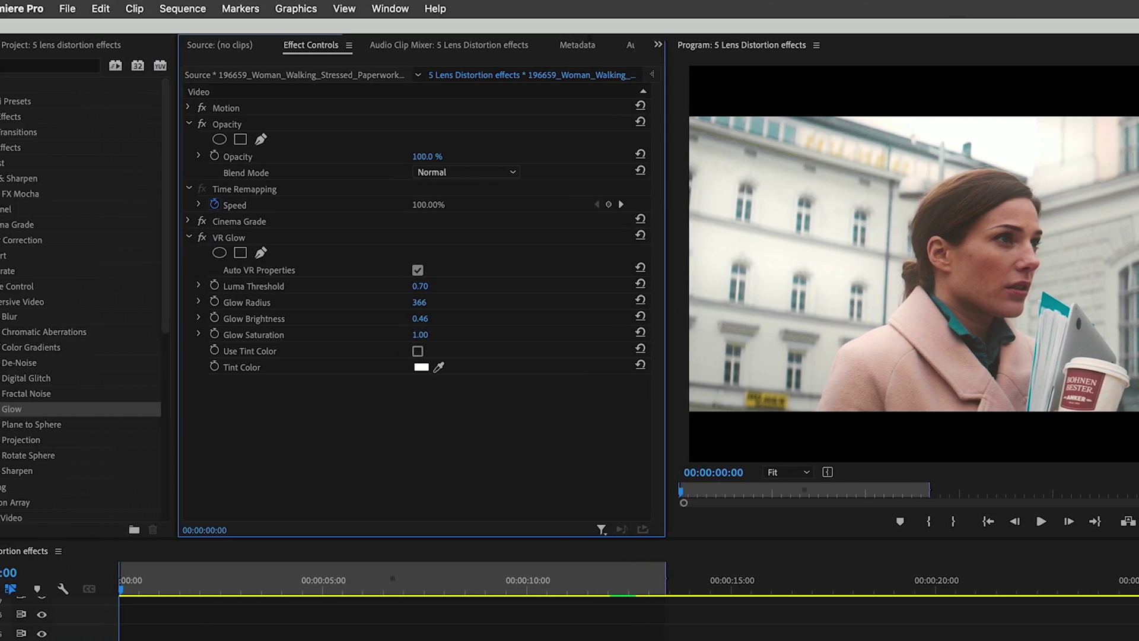
Add VR Chromatic Aberrations to the clip with Falloff Invert turned on.
drag(45, 336, 325, 397)
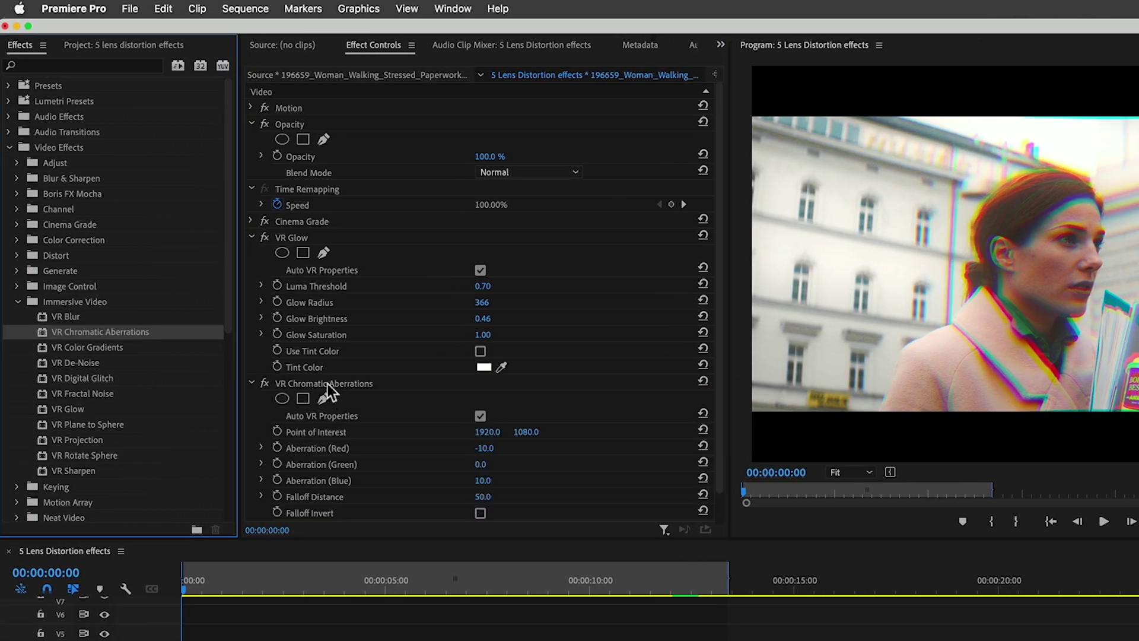
click(251, 237)
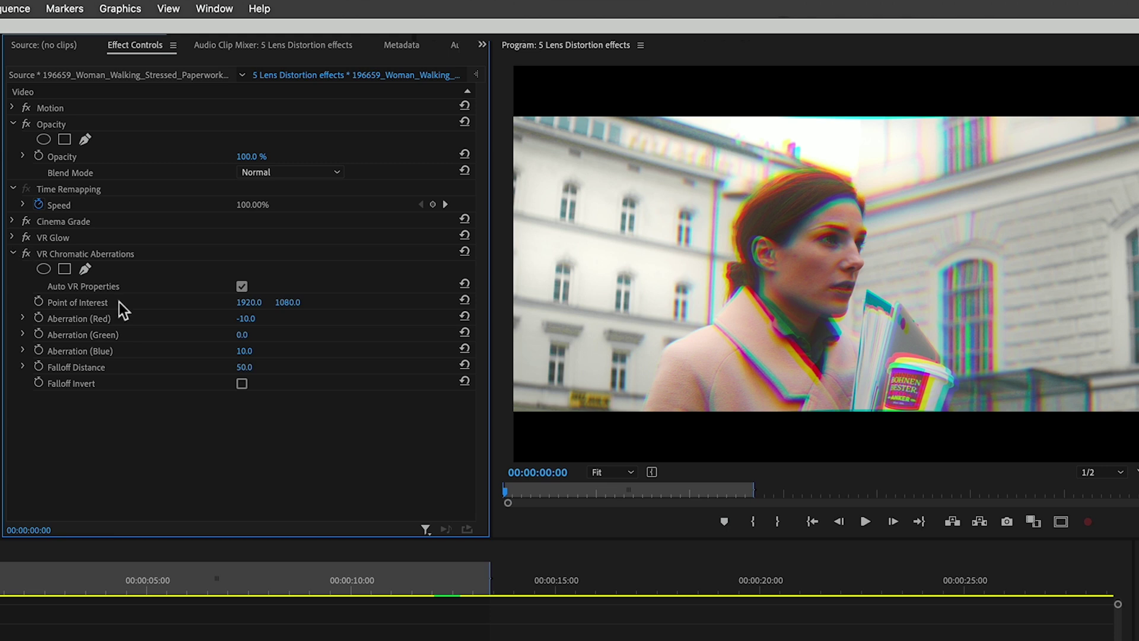
click(241, 384)
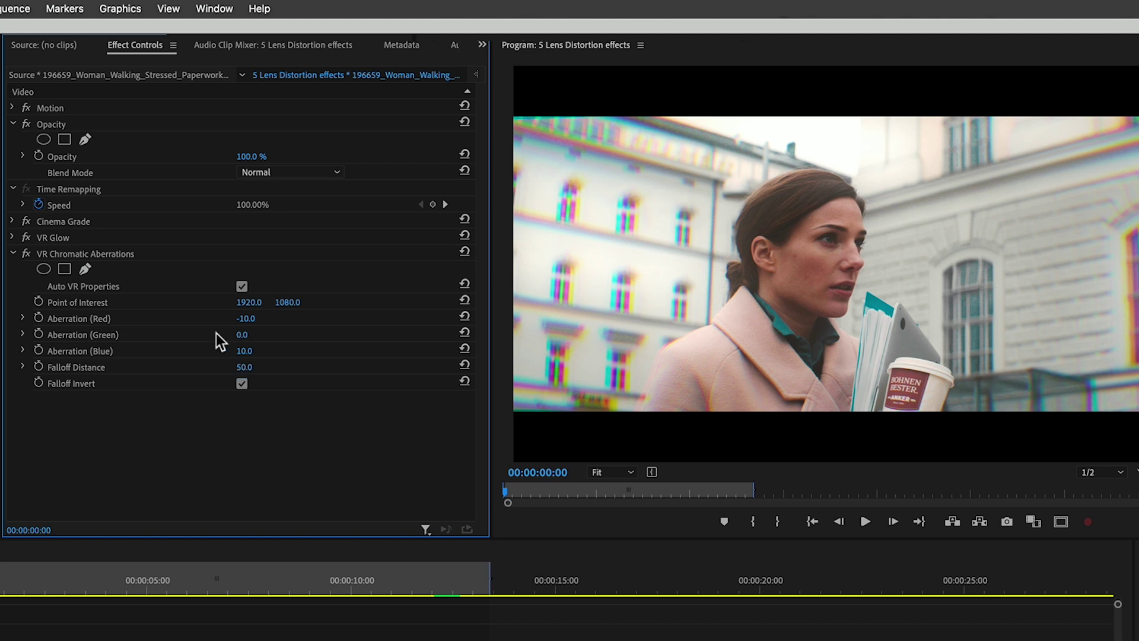
Move the aberration Point of Interest to 1524, 1159 and set Falloff Distance to 60.
mouse_move(248, 301)
mouse_down()
mouse_move(261, 302)
mouse_move(89, 302)
mouse_up()
drag(287, 301, 293, 305)
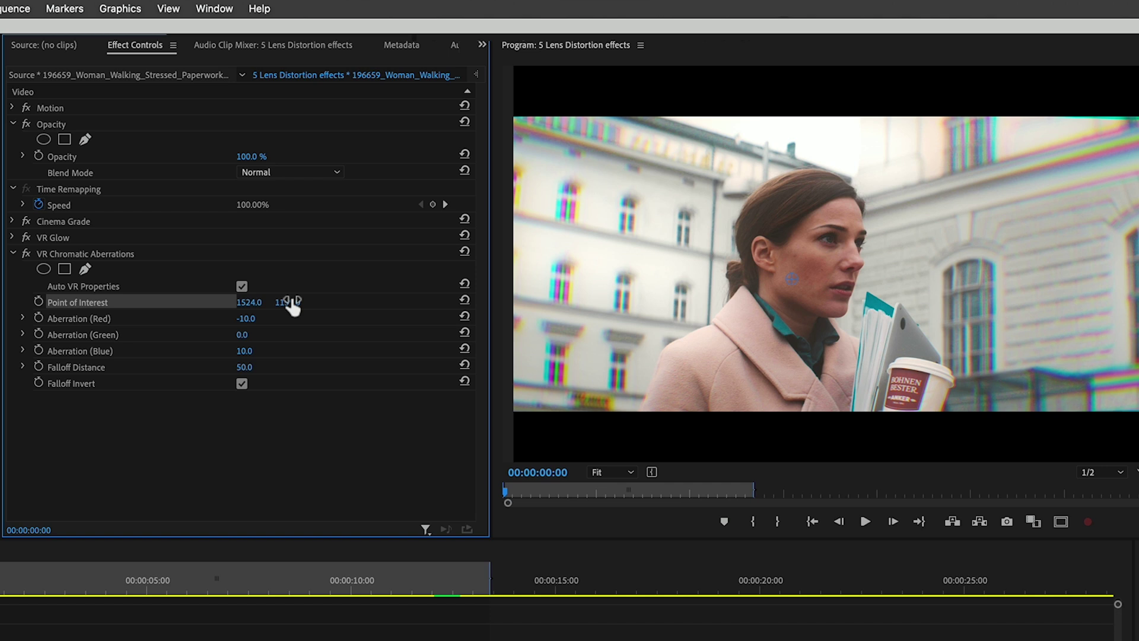
drag(244, 367, 257, 367)
click(258, 406)
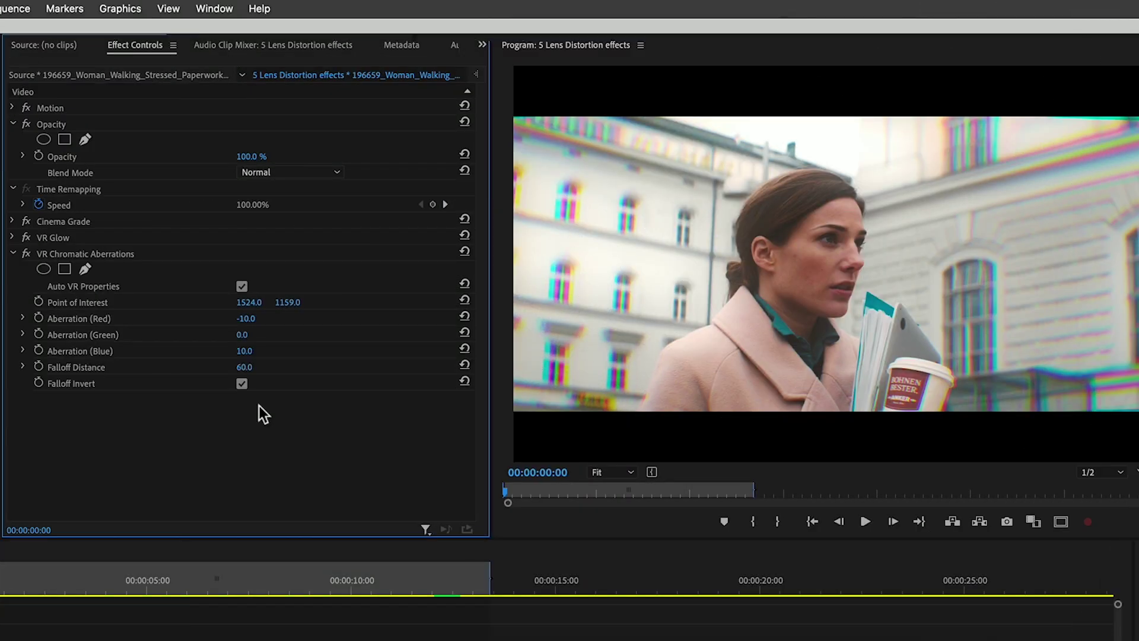
Remove the VR Chromatic Aberrations and VR Glow effects from the clip.
click(105, 253)
key(Delete)
click(58, 237)
key(Delete)
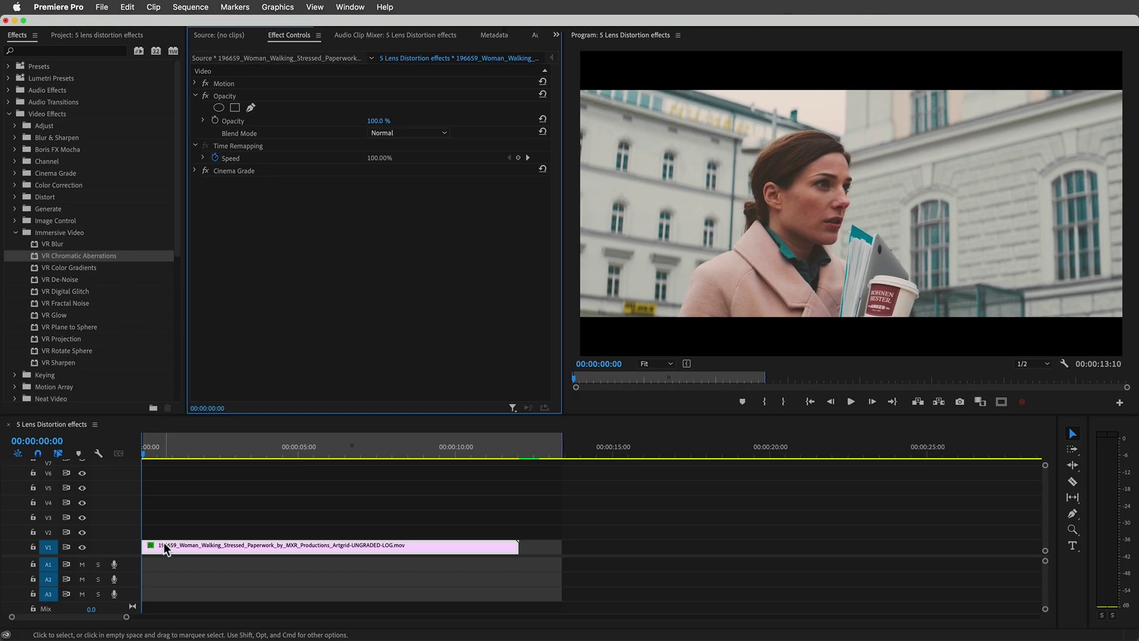
Duplicate the clip onto V2 and disable the original V1 clip.
drag(164, 546, 165, 537)
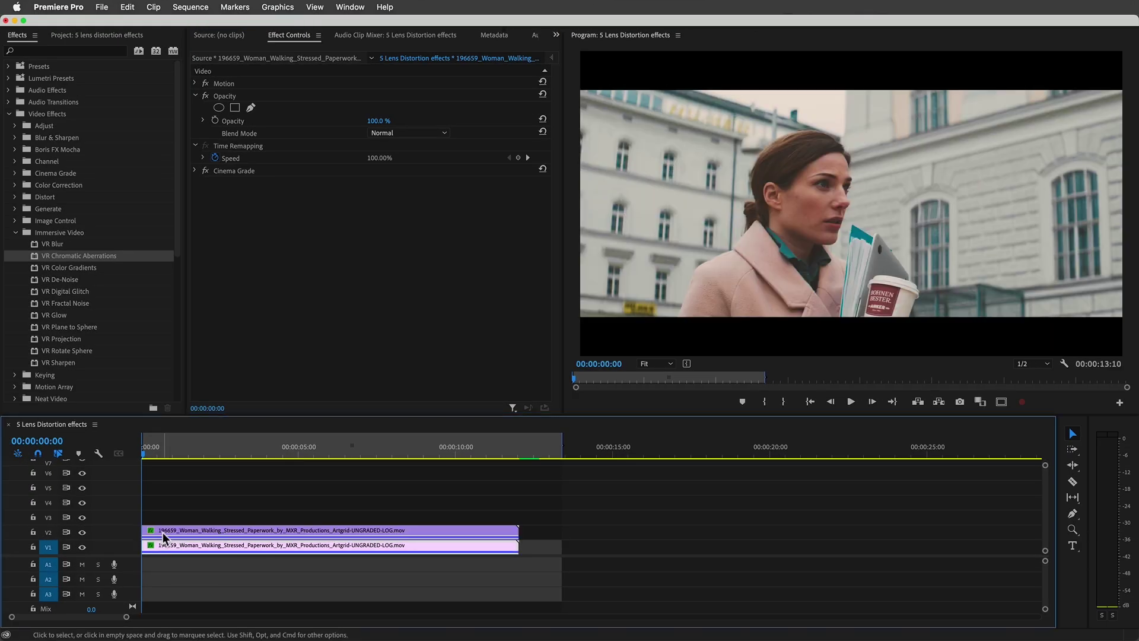
right_click(169, 550)
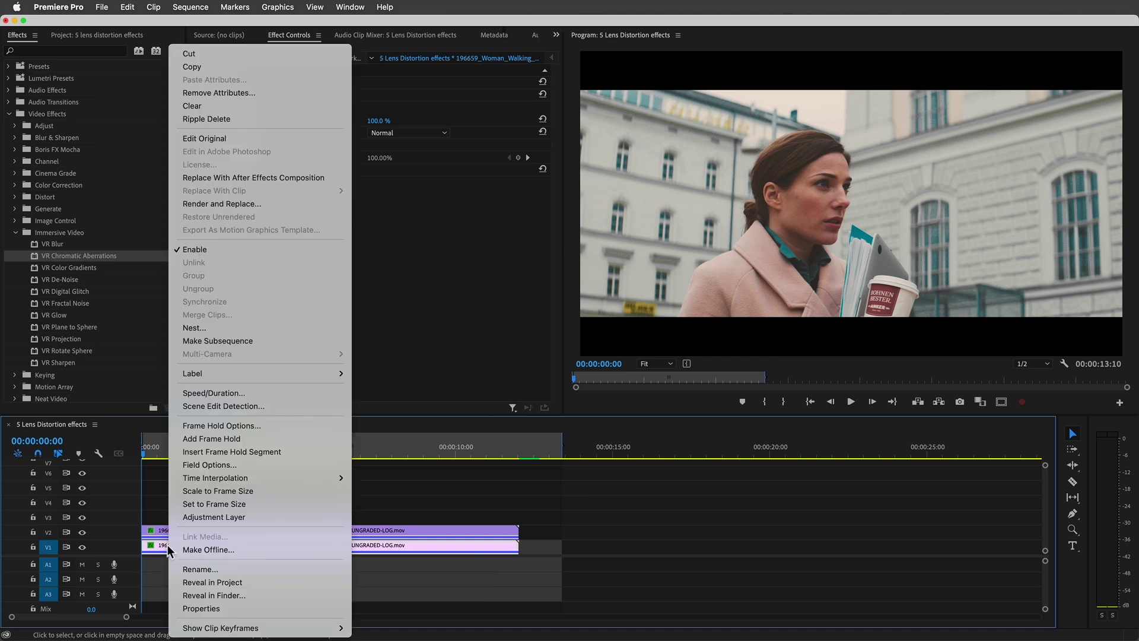
click(193, 250)
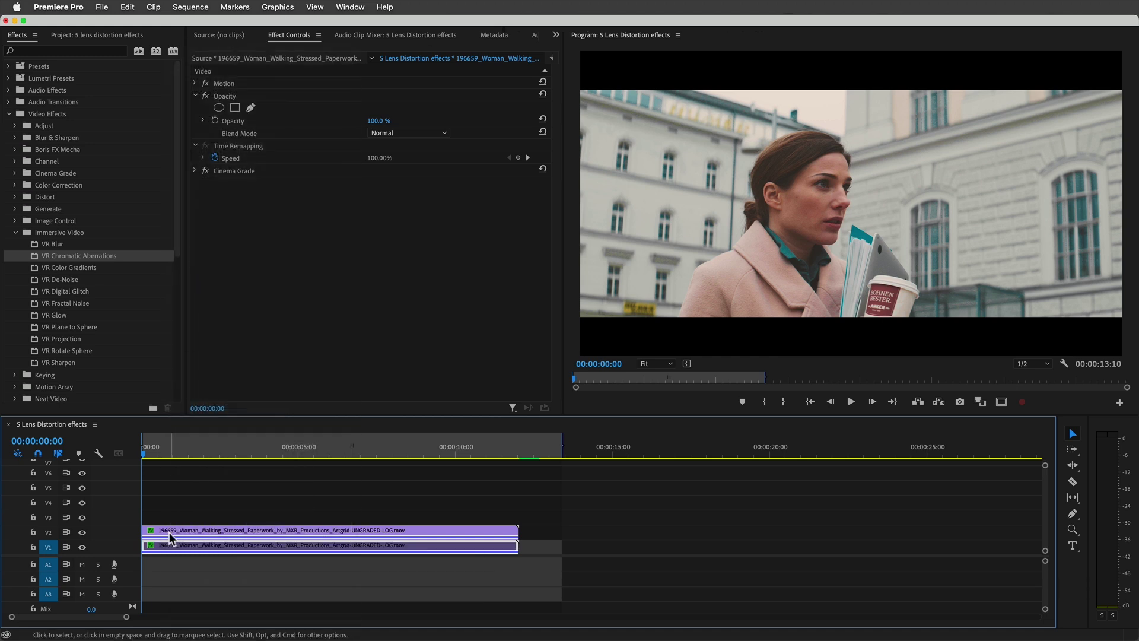
click(176, 468)
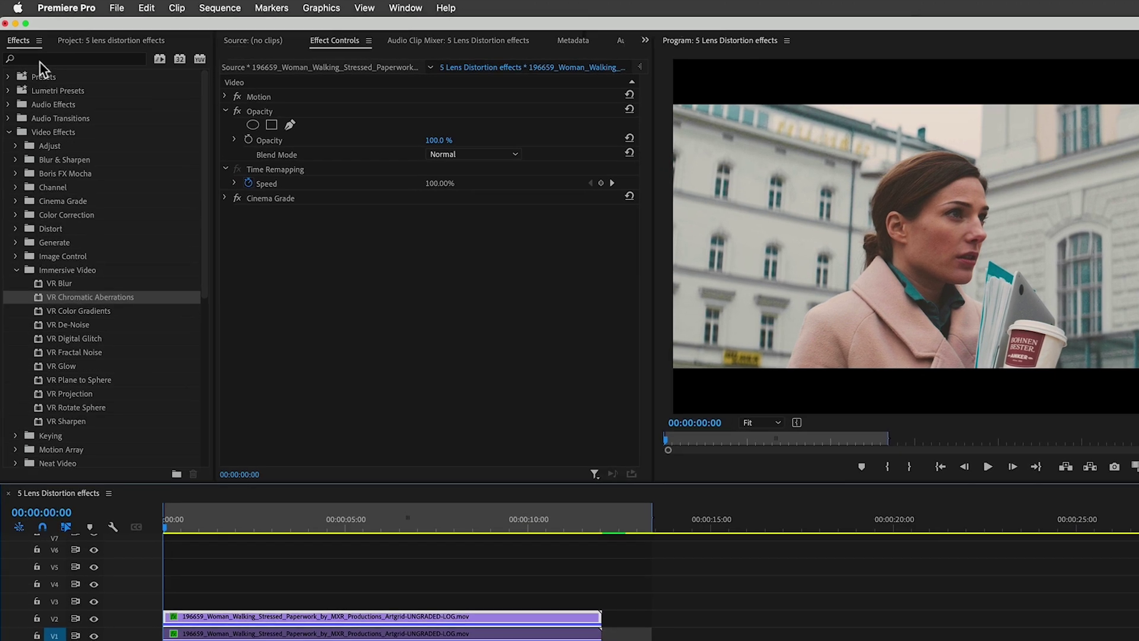
Add Luma Key to the top clip with Cutoff 50%.
click(40, 59)
text(luma ke)
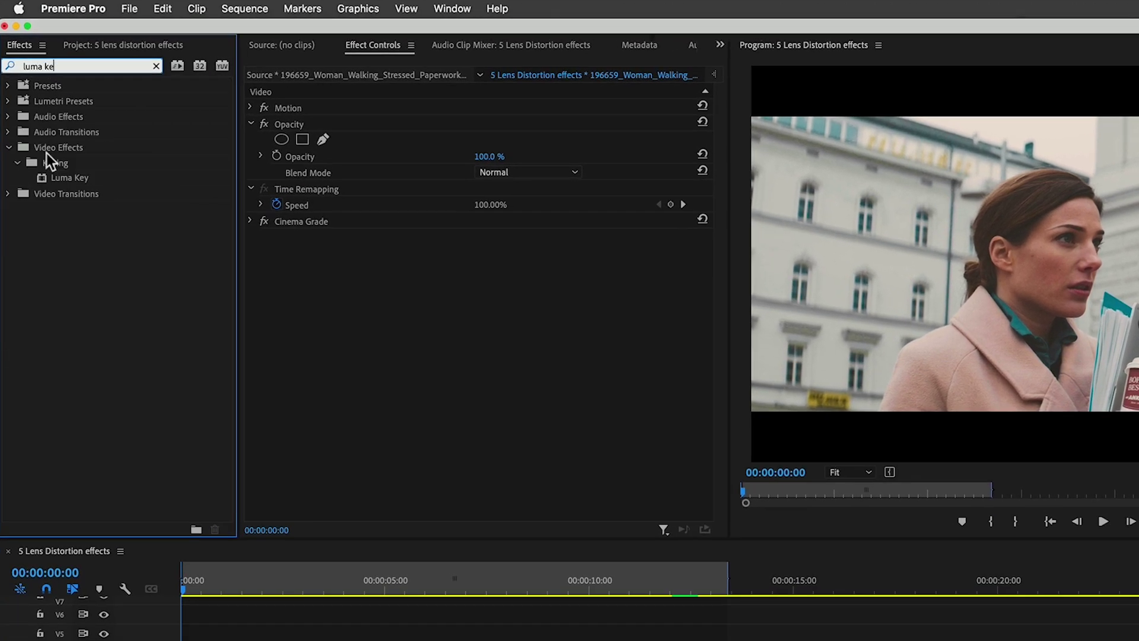
drag(54, 177, 329, 258)
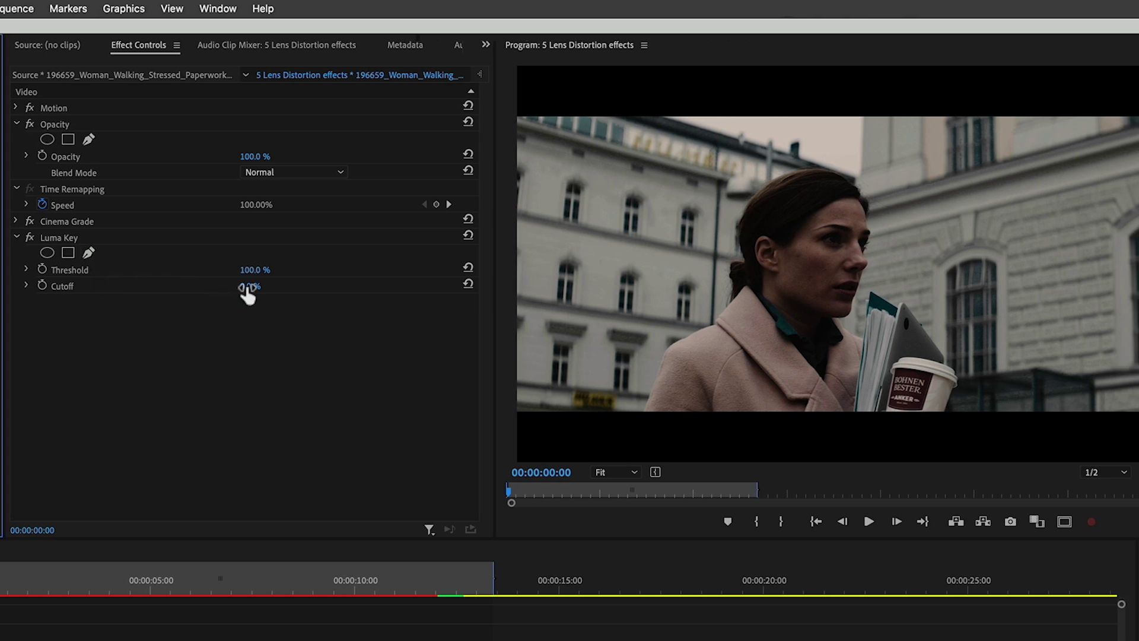
click(247, 287)
text(50)
key(Return)
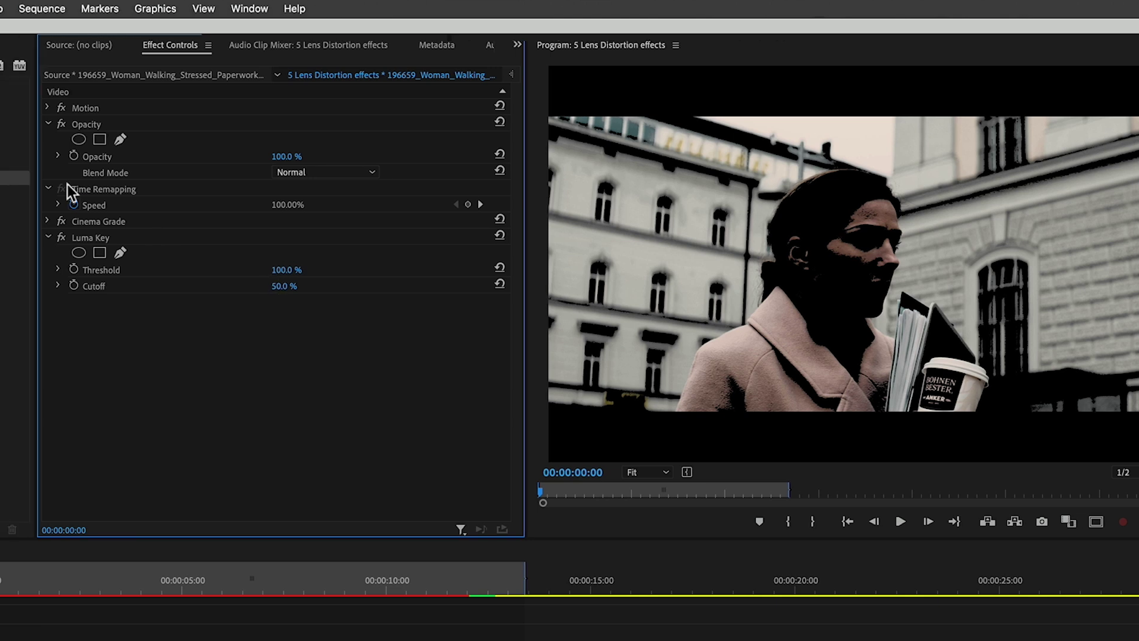
Add Gaussian Blur to the top clip with Blurriness 50.
text(gaus)
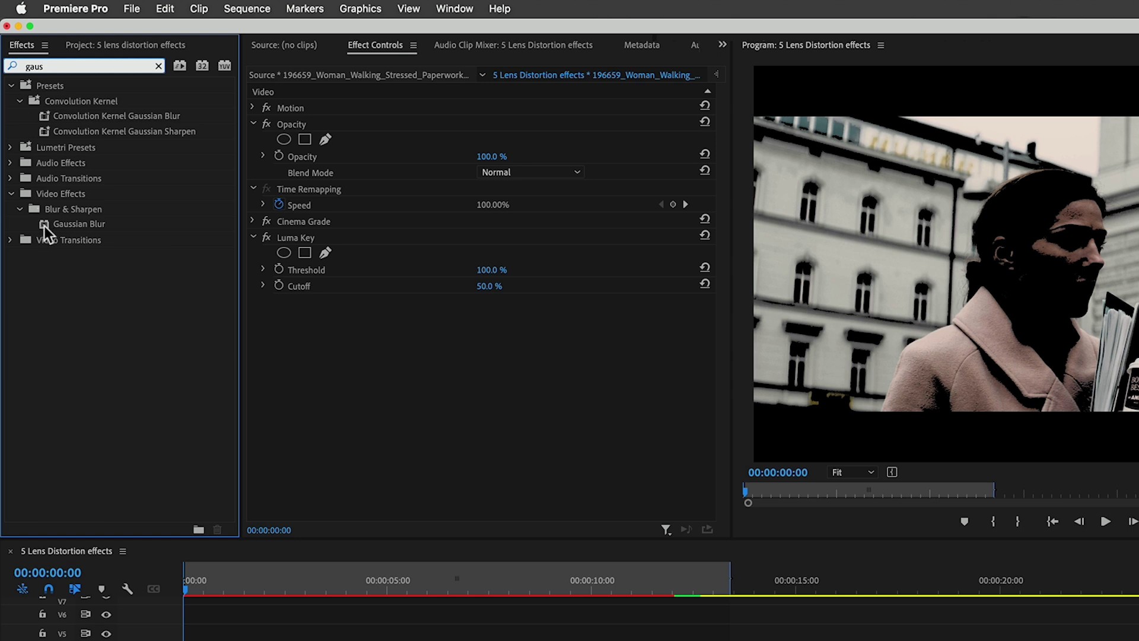
drag(44, 225, 316, 347)
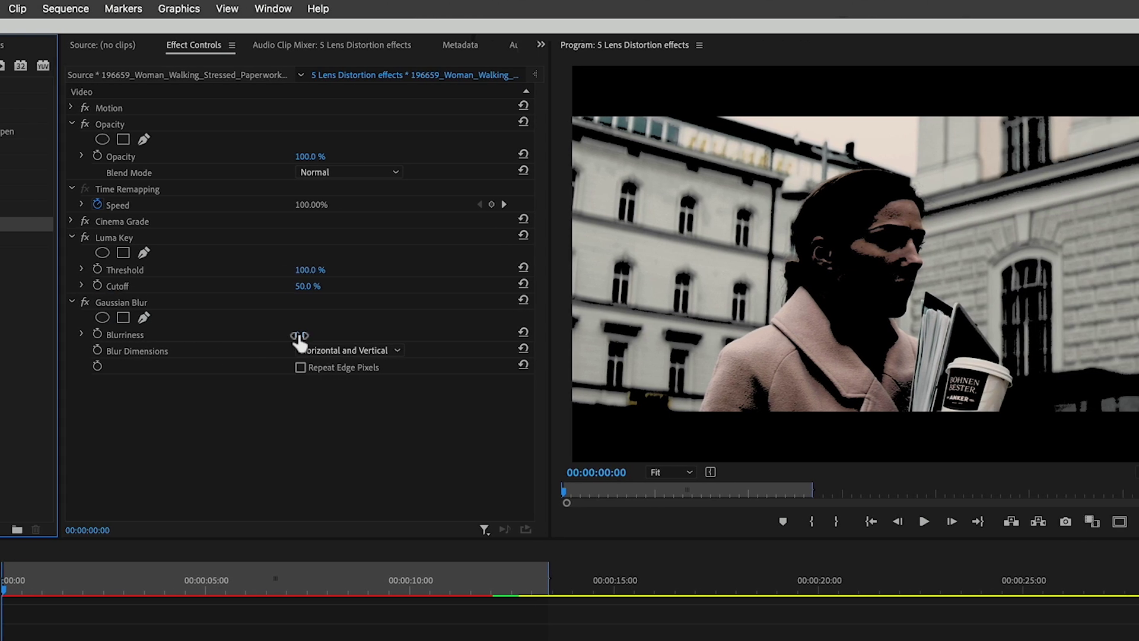
click(300, 336)
text(50)
key(Return)
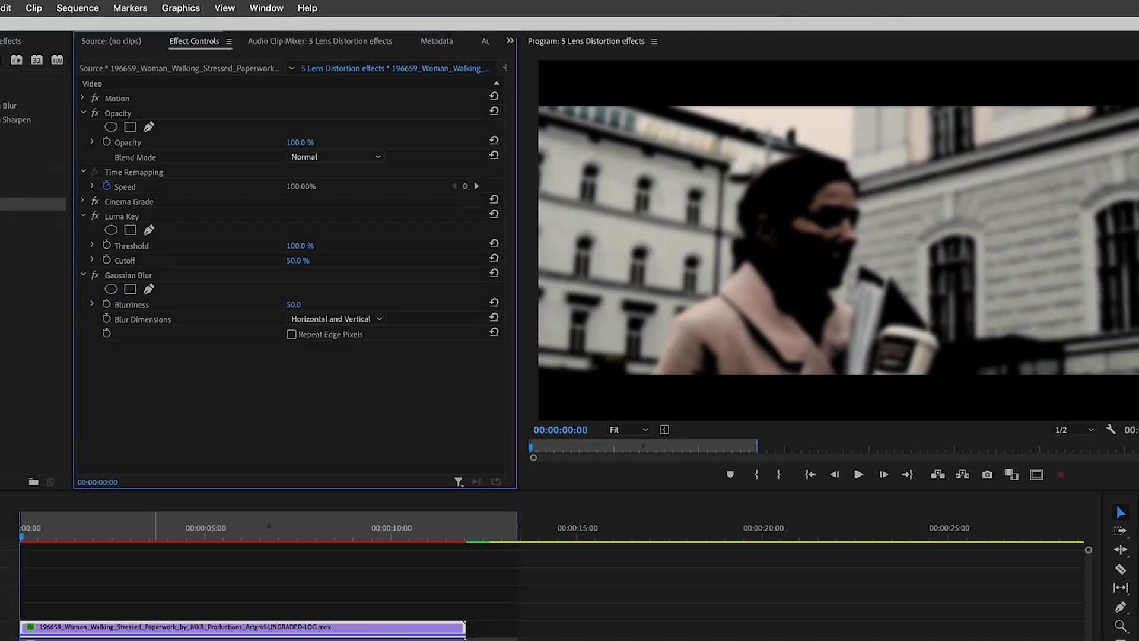
Re-enable the V1 clip and toggle V2's visibility to compare the layers.
right_click(127, 639)
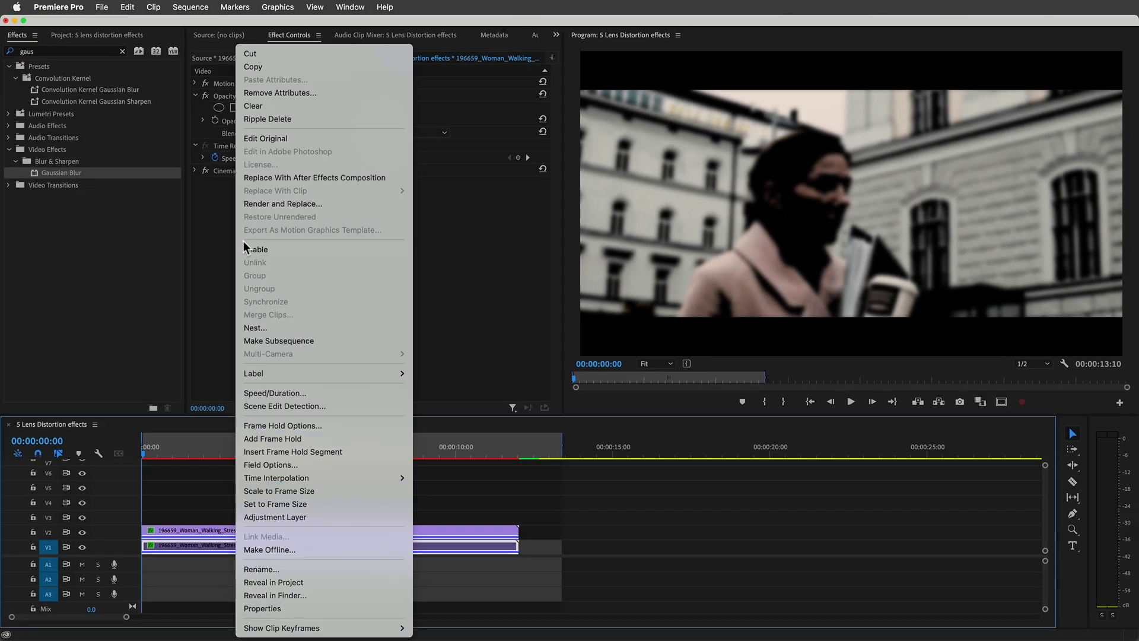
click(145, 290)
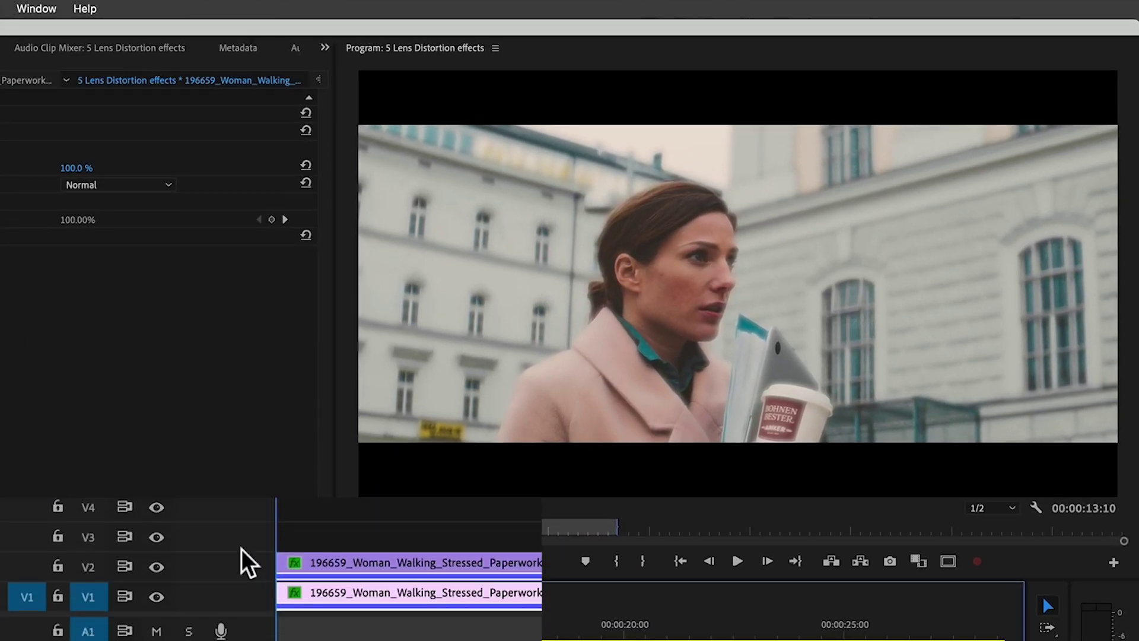
click(154, 531)
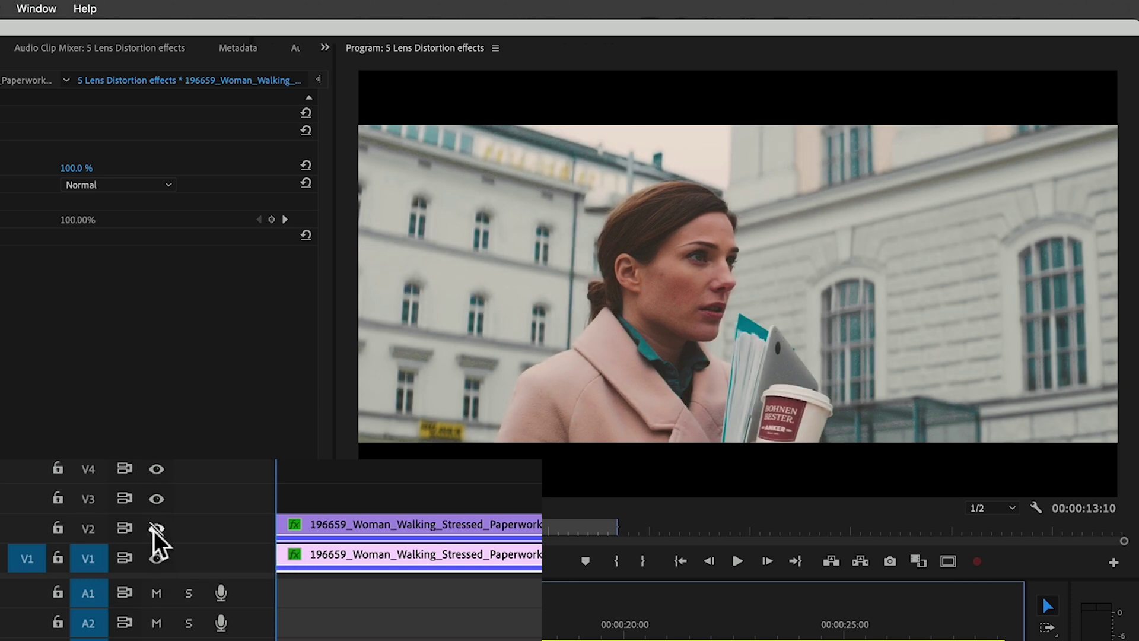
click(154, 529)
click(155, 530)
click(154, 530)
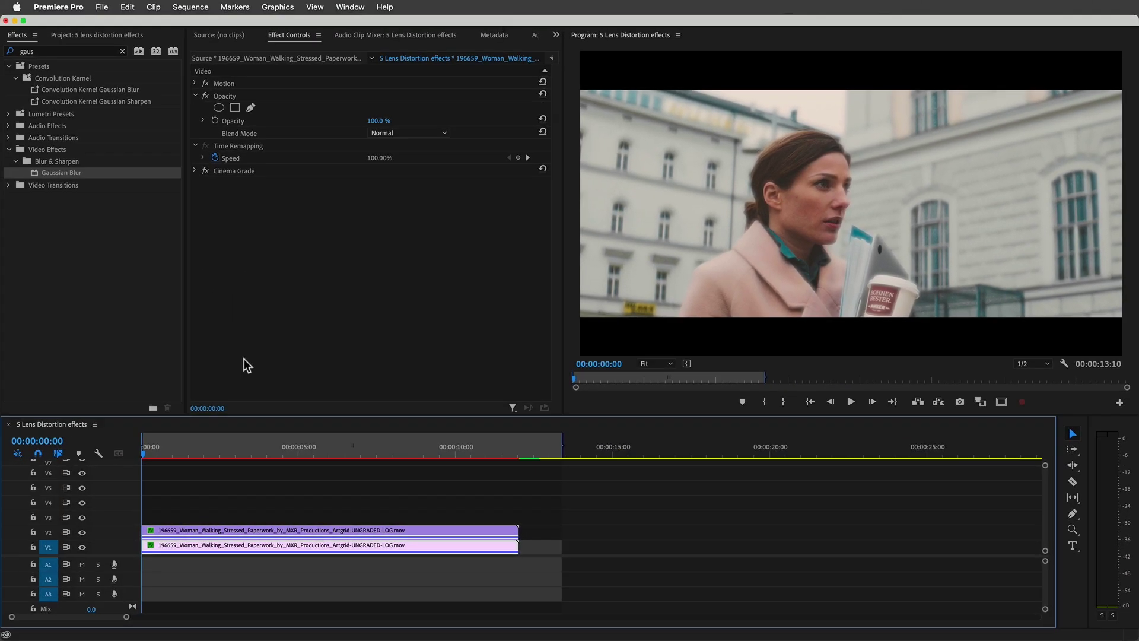
Lower the top clip's opacity and delete its Luma Key and Gaussian Blur effects.
click(210, 530)
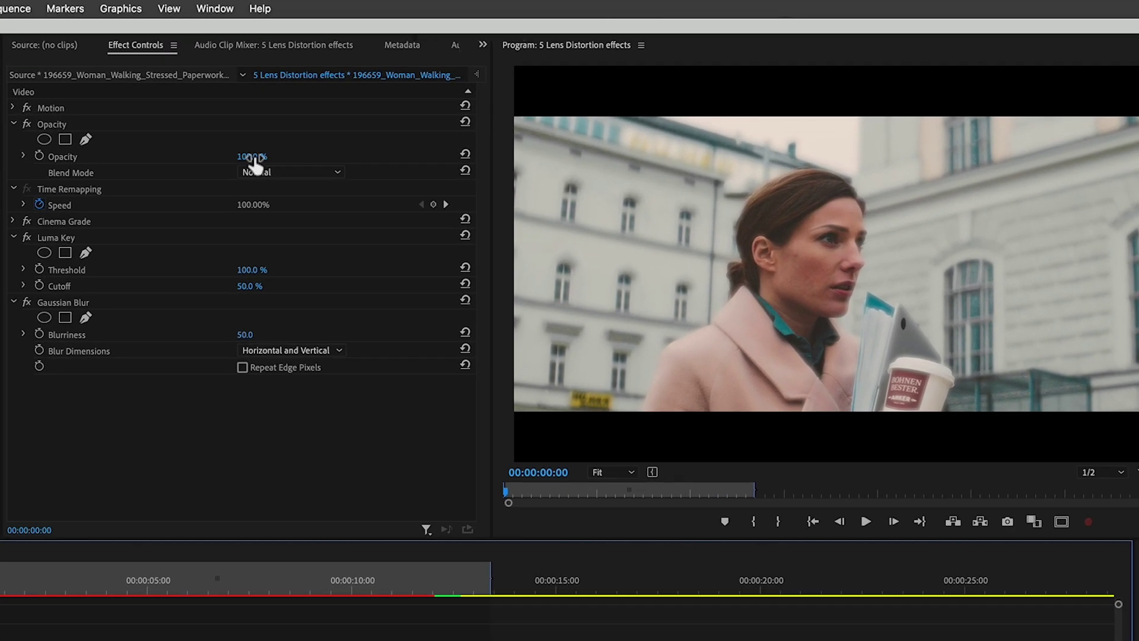
mouse_move(253, 157)
mouse_down()
mouse_move(228, 157)
mouse_move(259, 159)
mouse_up()
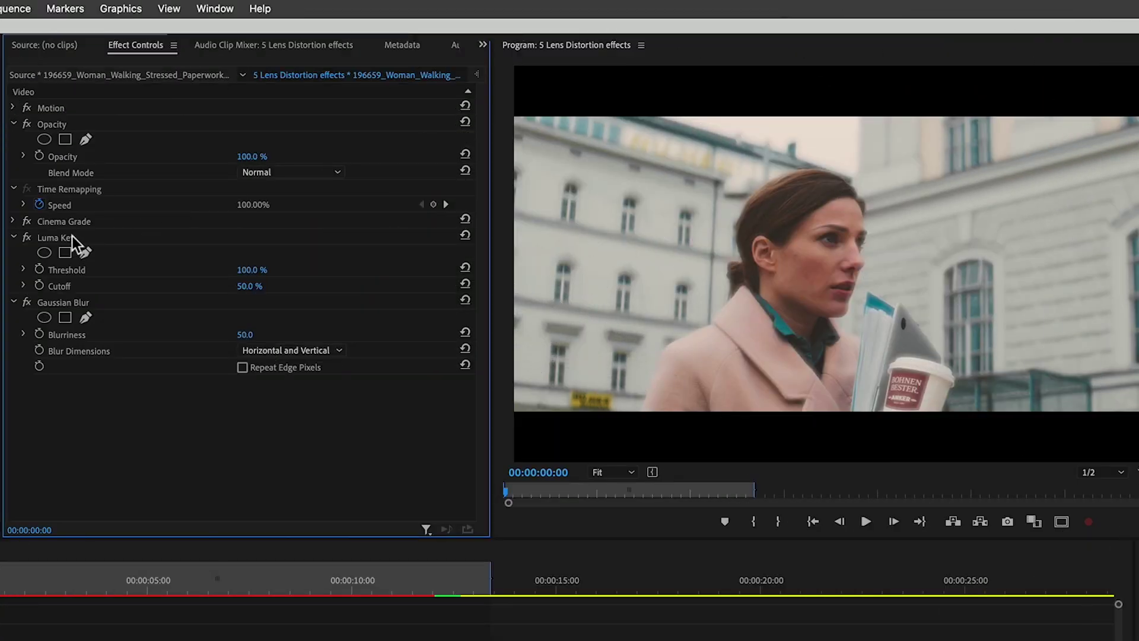
click(73, 236)
key(Delete)
click(51, 237)
key(Delete)
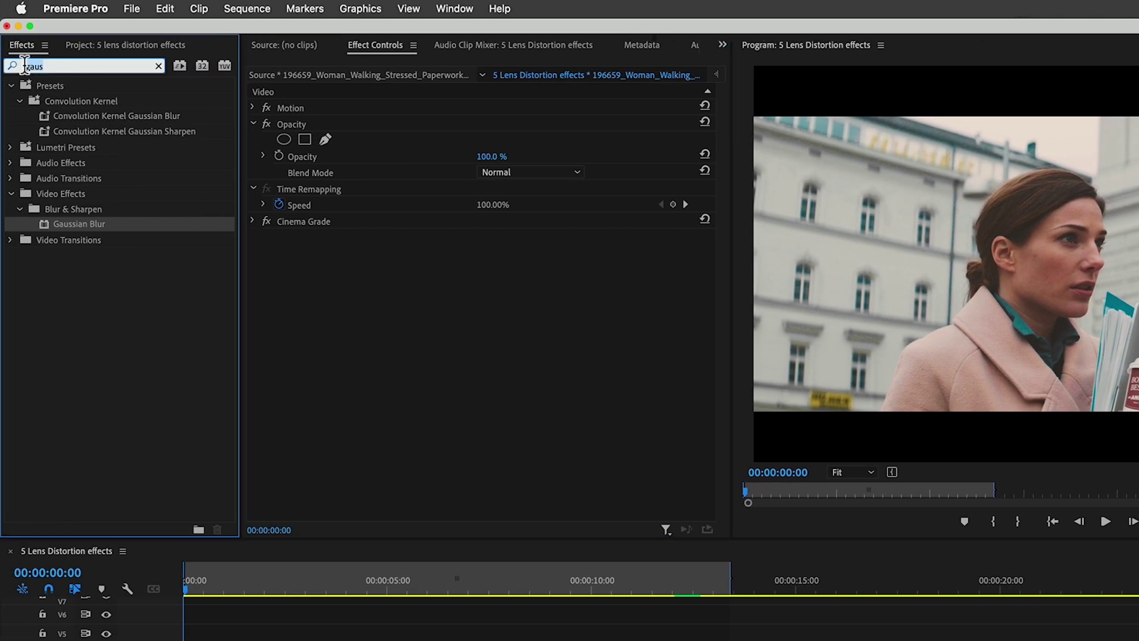
text(sola)
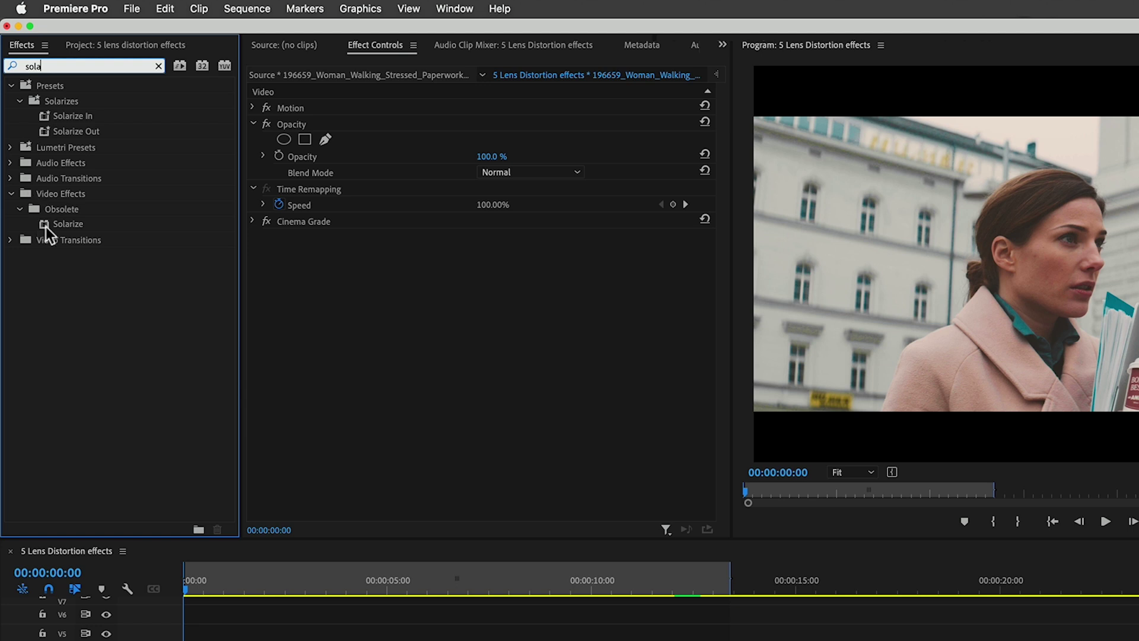
Add Solarize with Threshold 100 and then Tint to the top clip.
drag(46, 226, 355, 284)
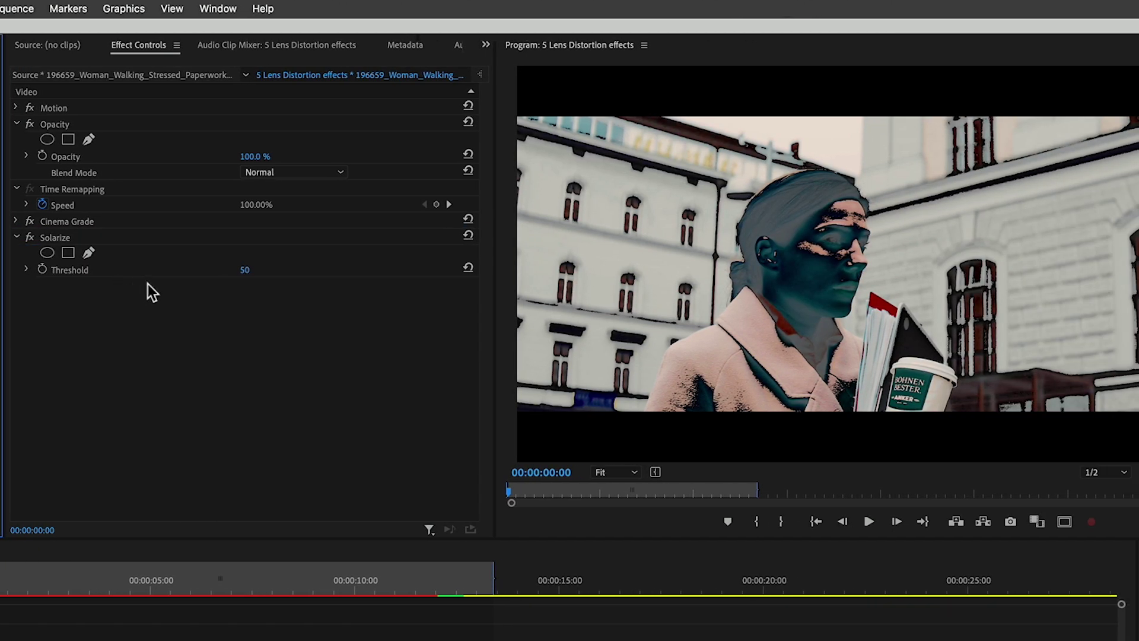
drag(246, 272, 262, 273)
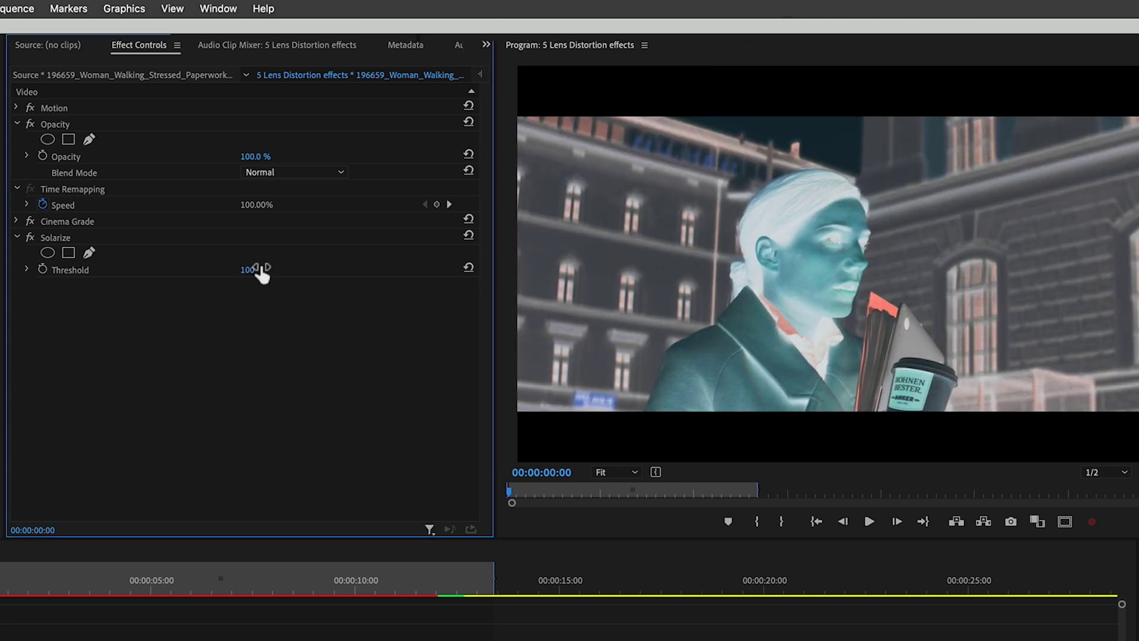
click(11, 69)
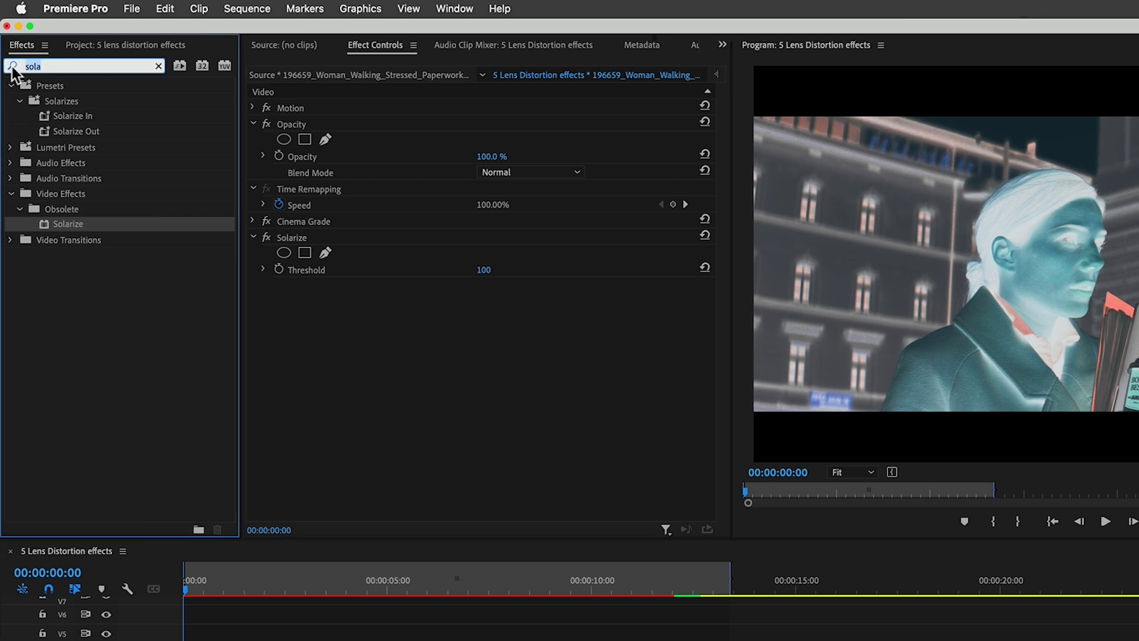
text(tint)
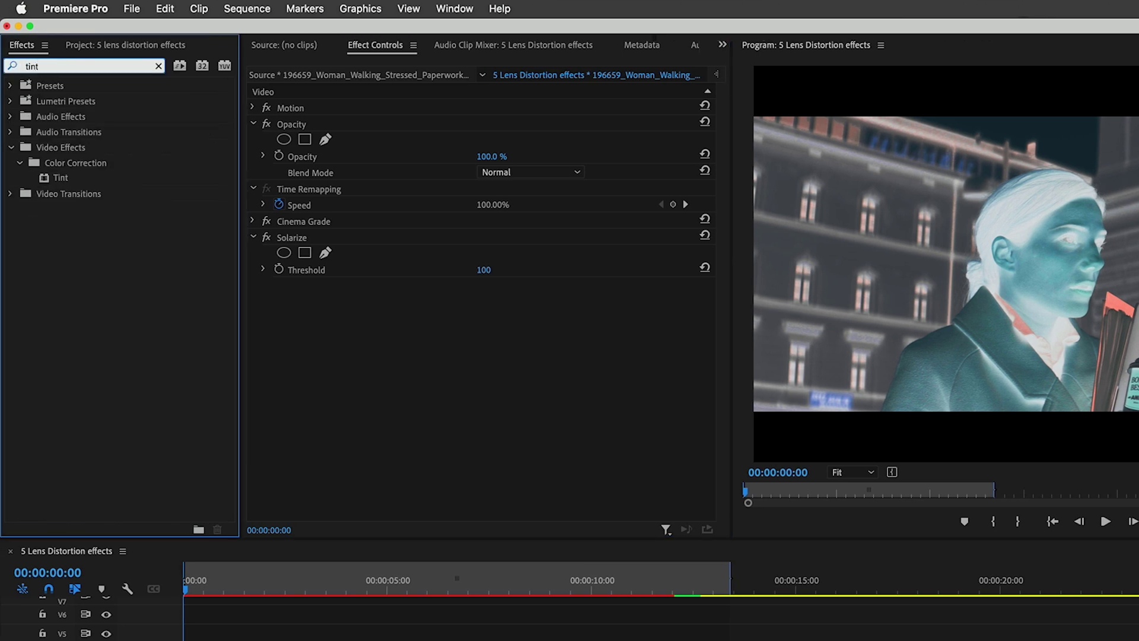
drag(41, 177, 371, 337)
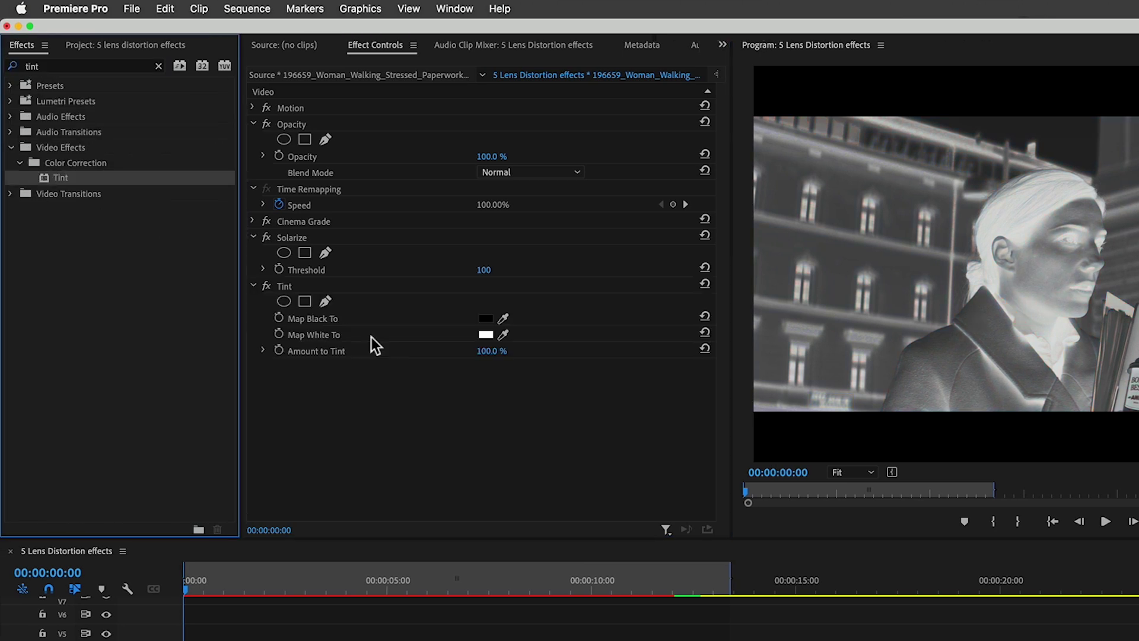
Add Gaussian Blur 46 below Tint and set the top clip's blend mode to Overlay.
click(50, 65)
text(gaus)
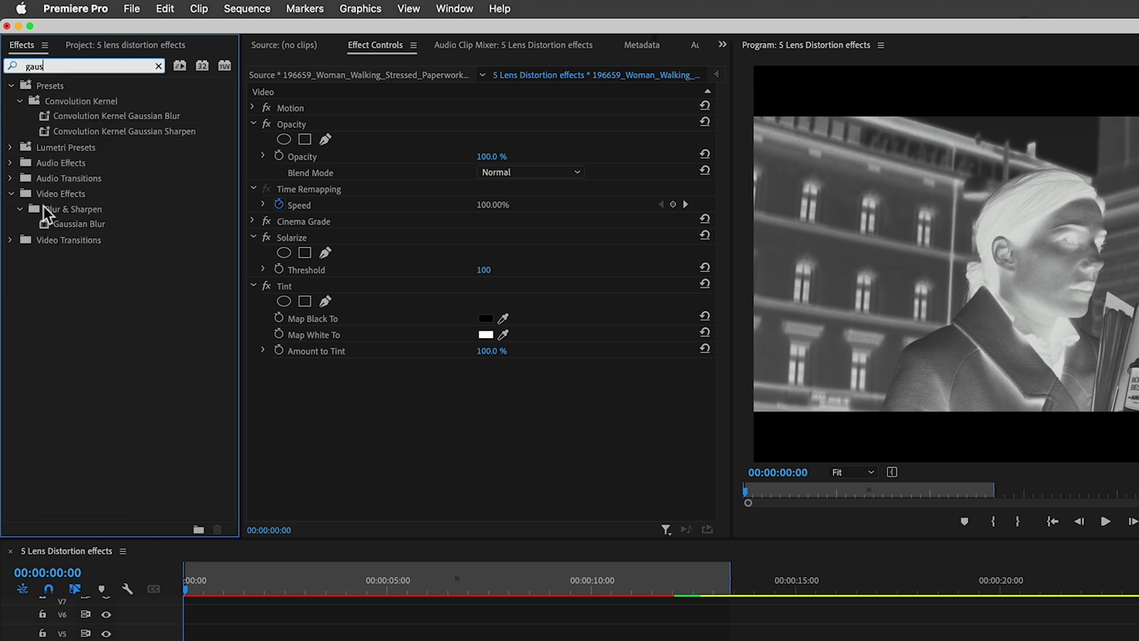
drag(47, 215, 373, 408)
click(497, 394)
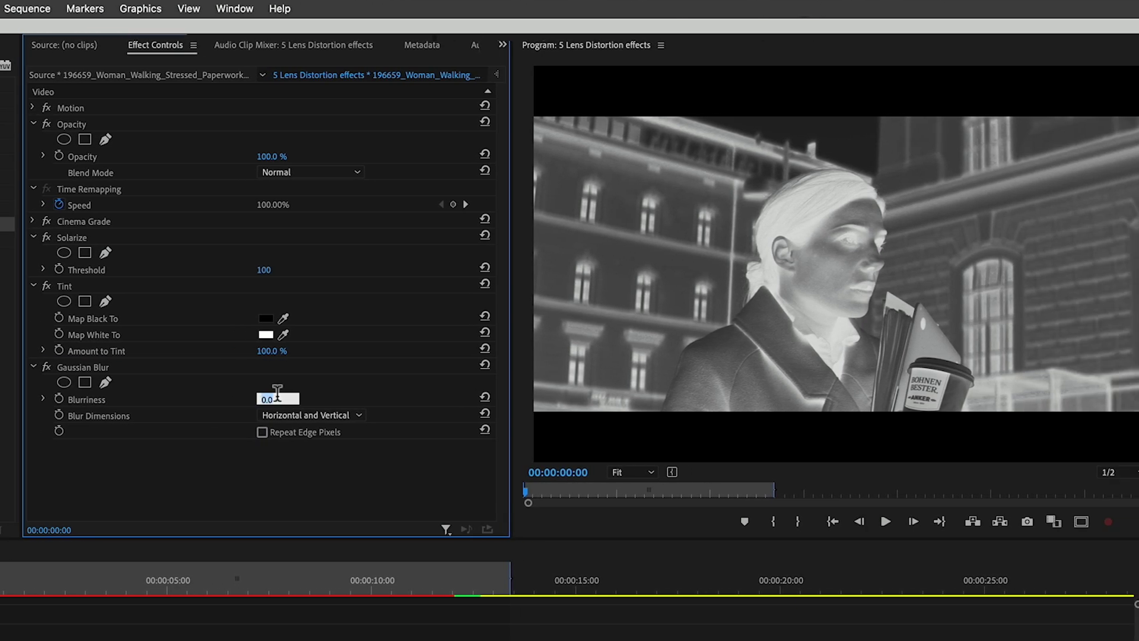
text(46)
key(Return)
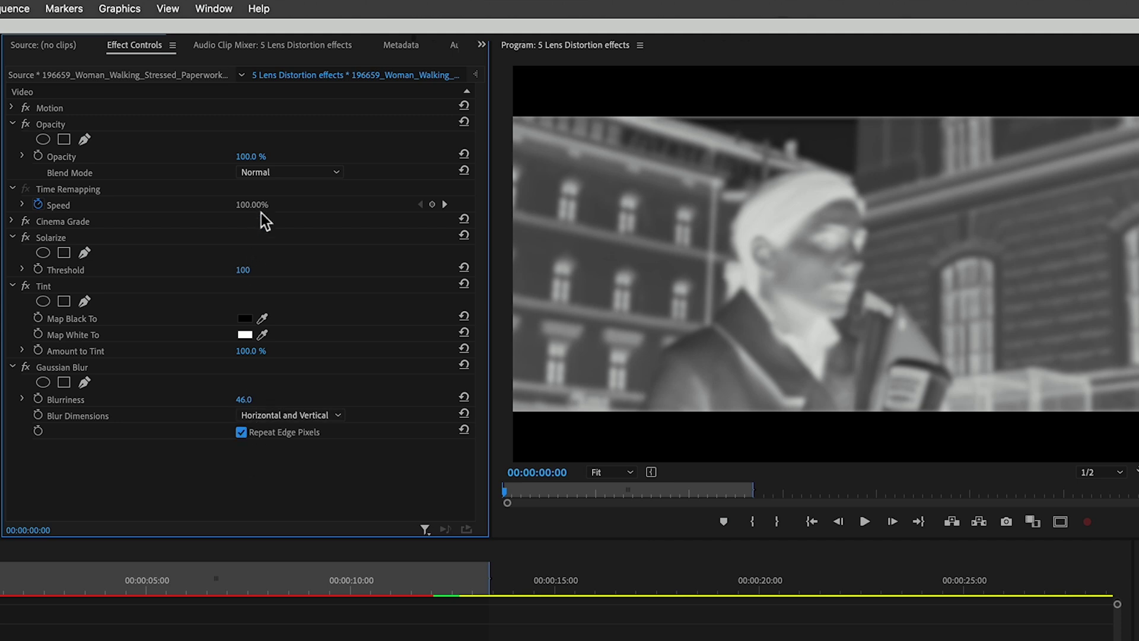
click(310, 174)
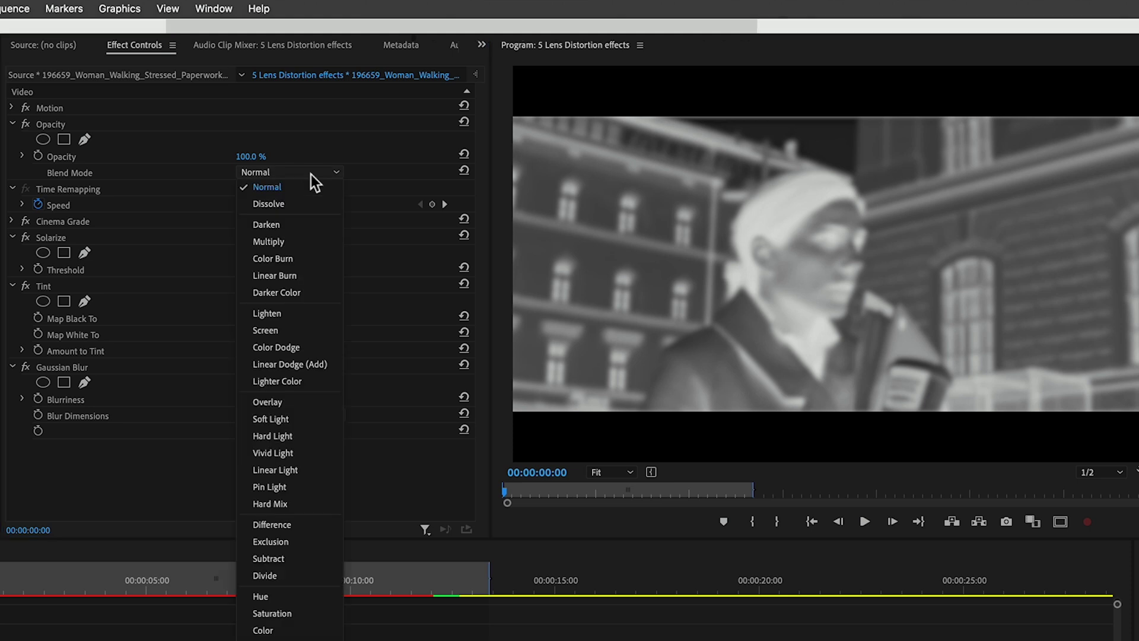
click(292, 397)
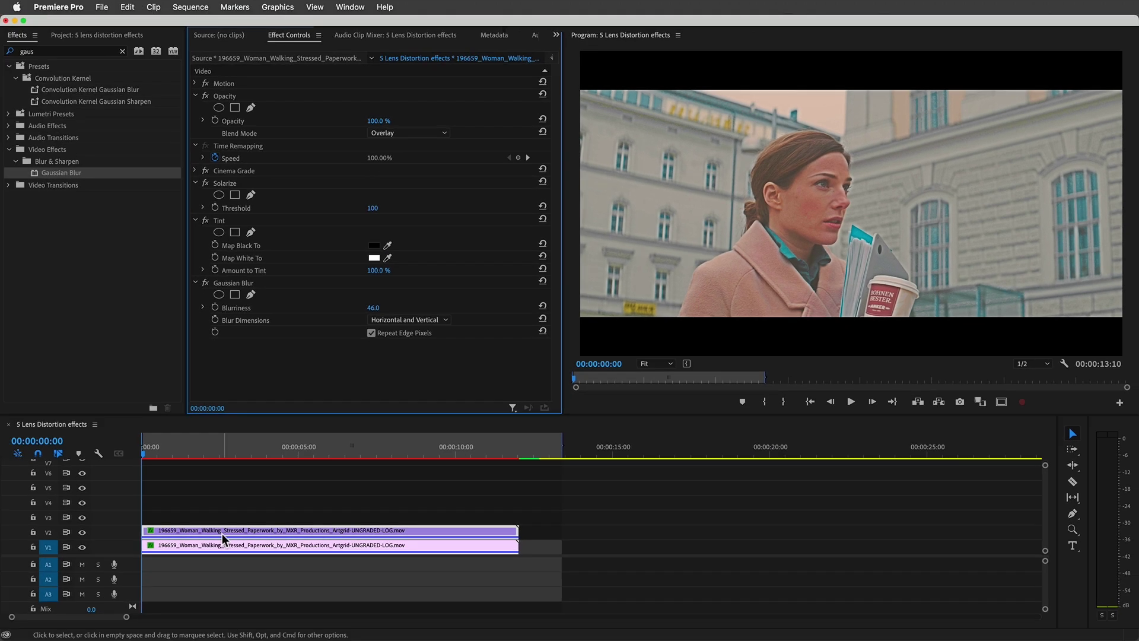
Give the V1 clip a Brightness & Contrast effect with Brightness -33.5.
click(223, 546)
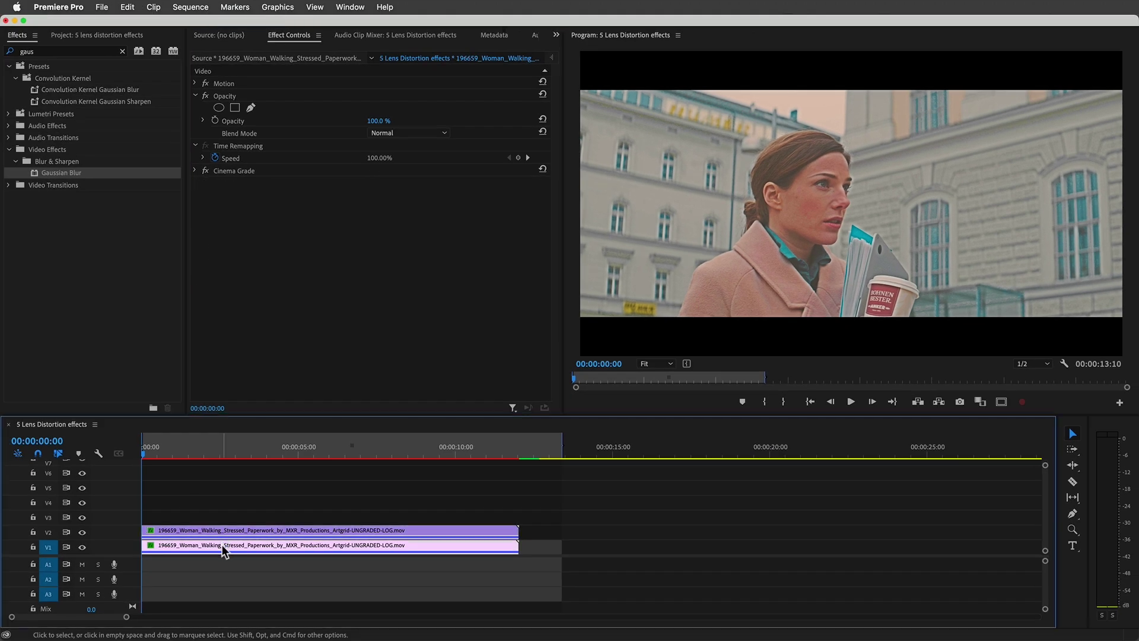
double_click(37, 52)
text(brigh)
drag(36, 141, 266, 240)
click(380, 208)
text(-33.5)
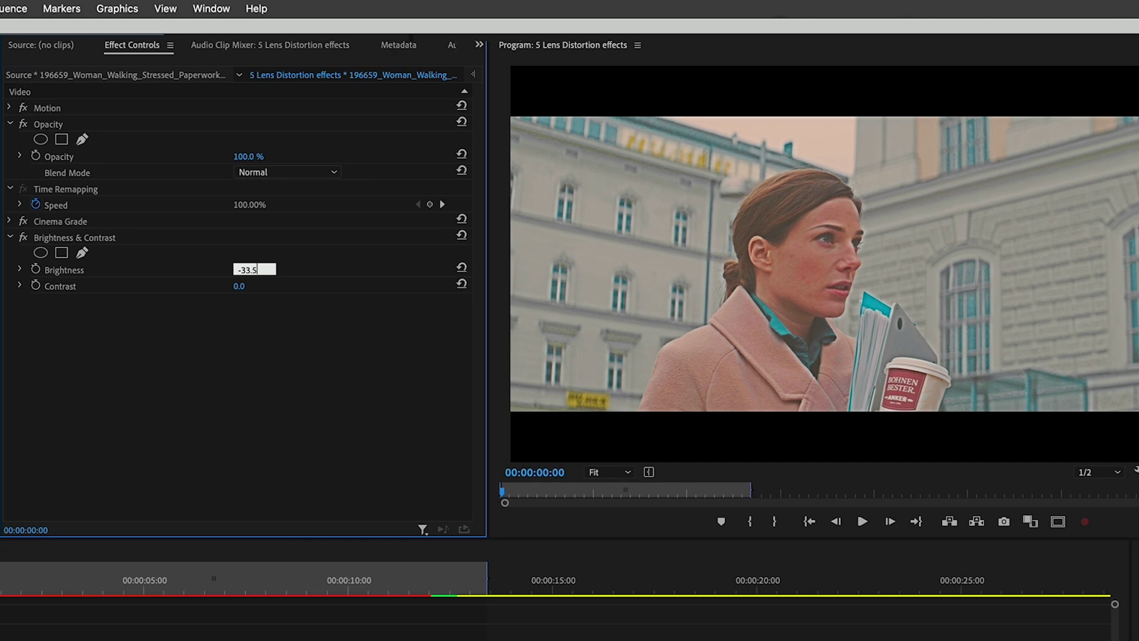
key(Return)
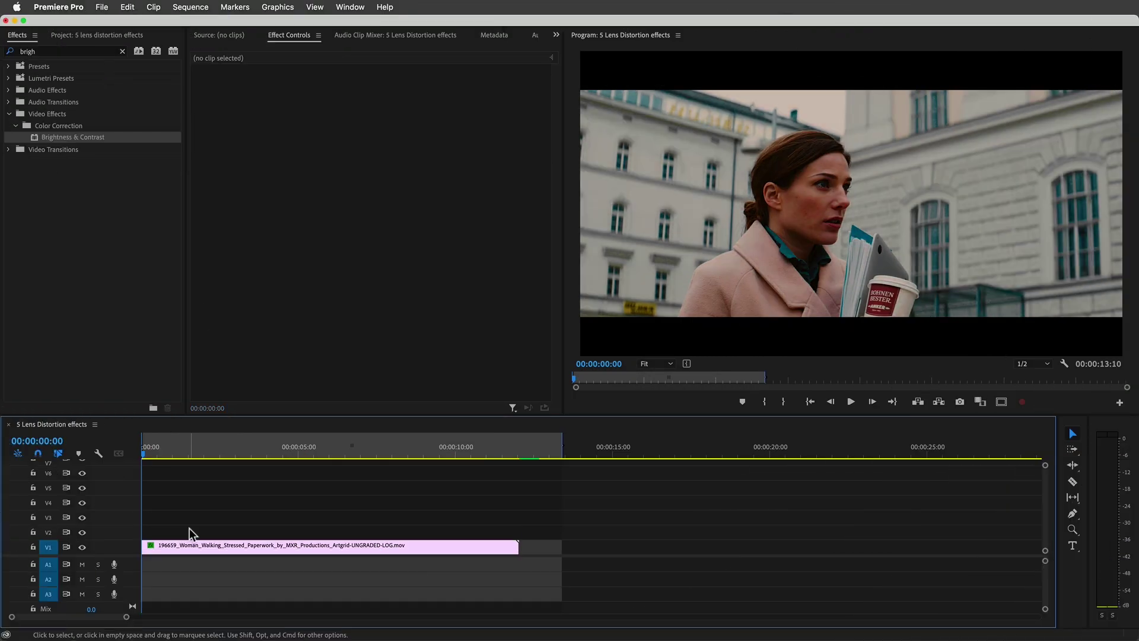
click(184, 544)
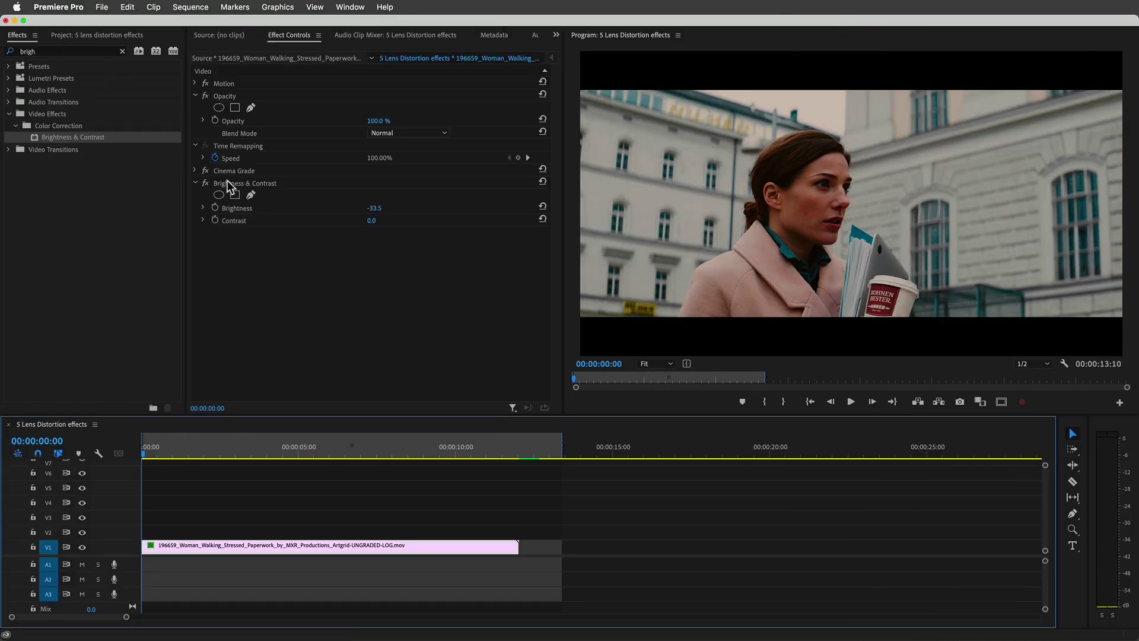
Create a new Color Matte in deep teal 00708A in the Project panel.
click(108, 35)
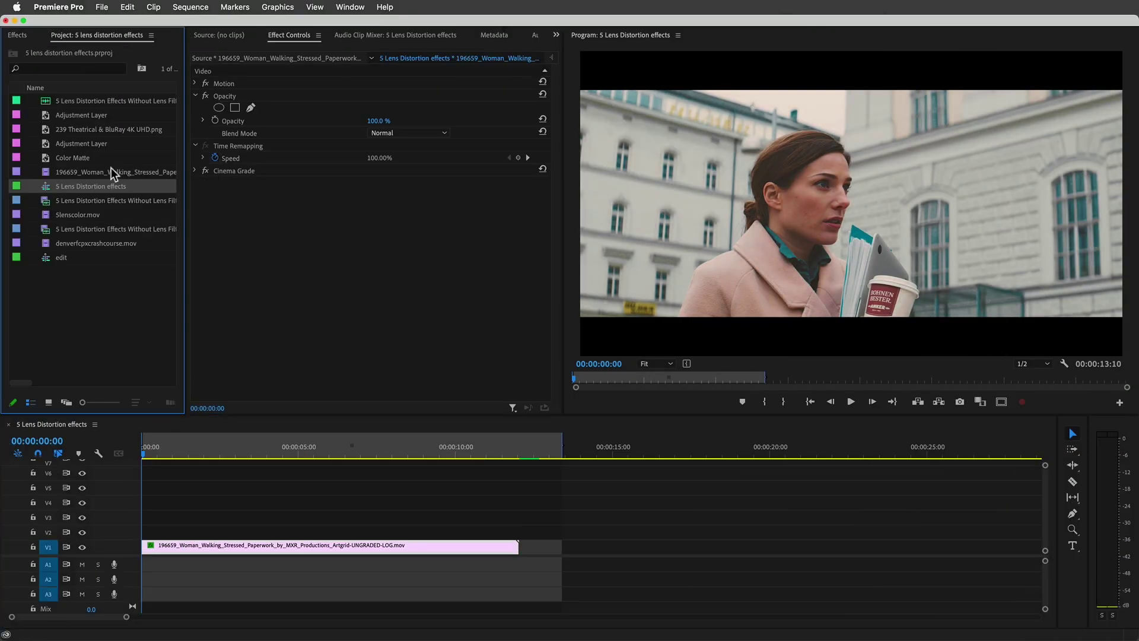
drag(200, 269, 245, 271)
click(224, 402)
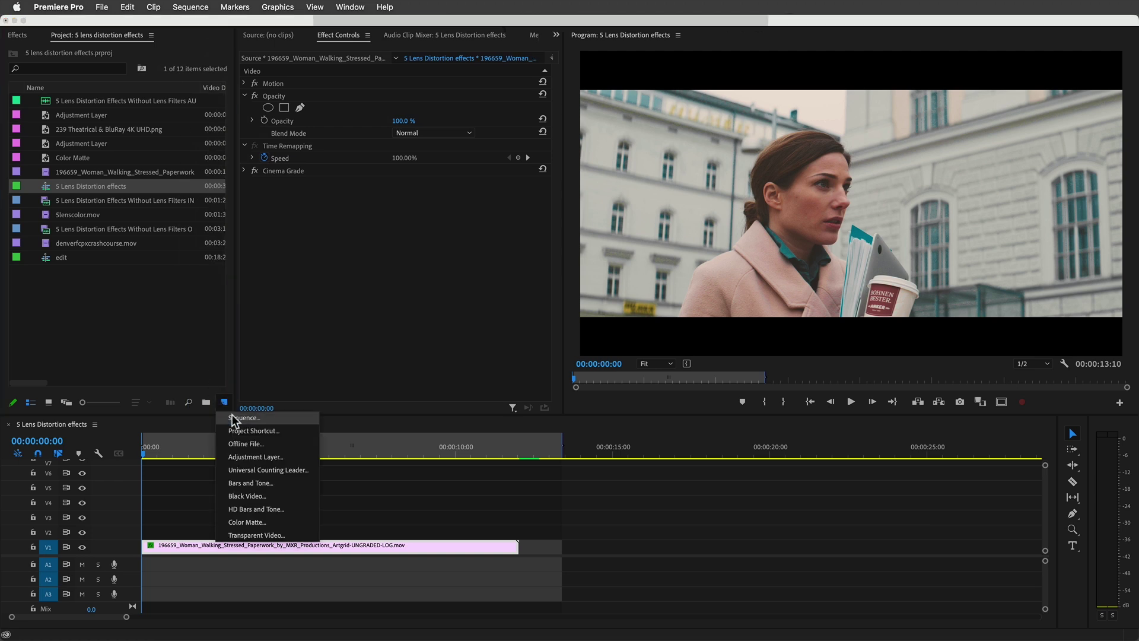
click(252, 525)
click(636, 378)
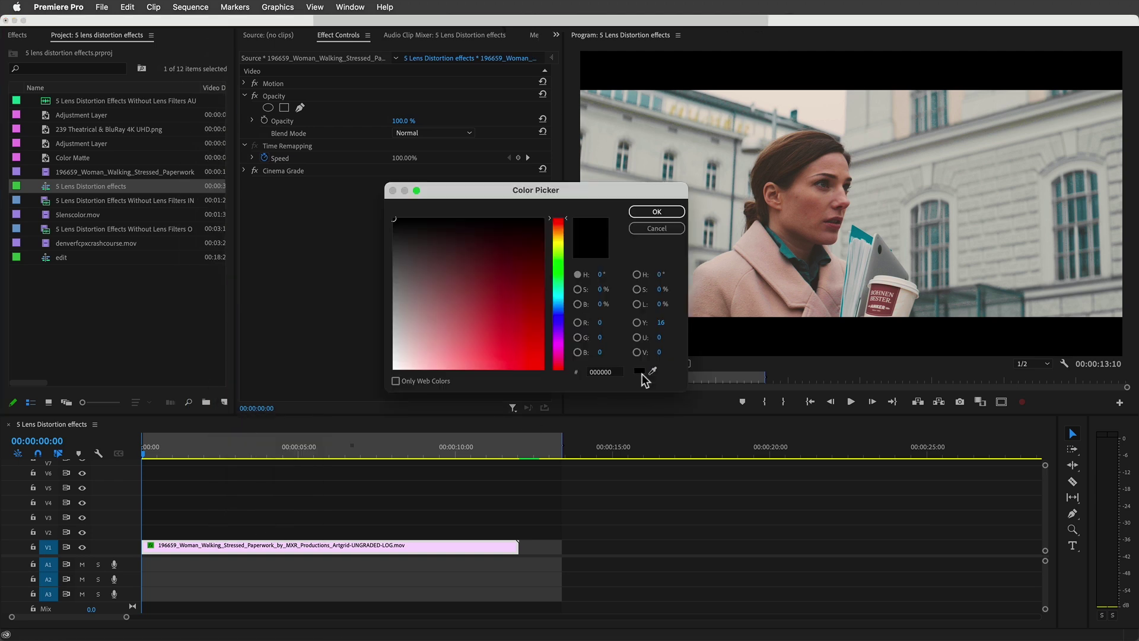
click(562, 297)
drag(496, 287, 549, 298)
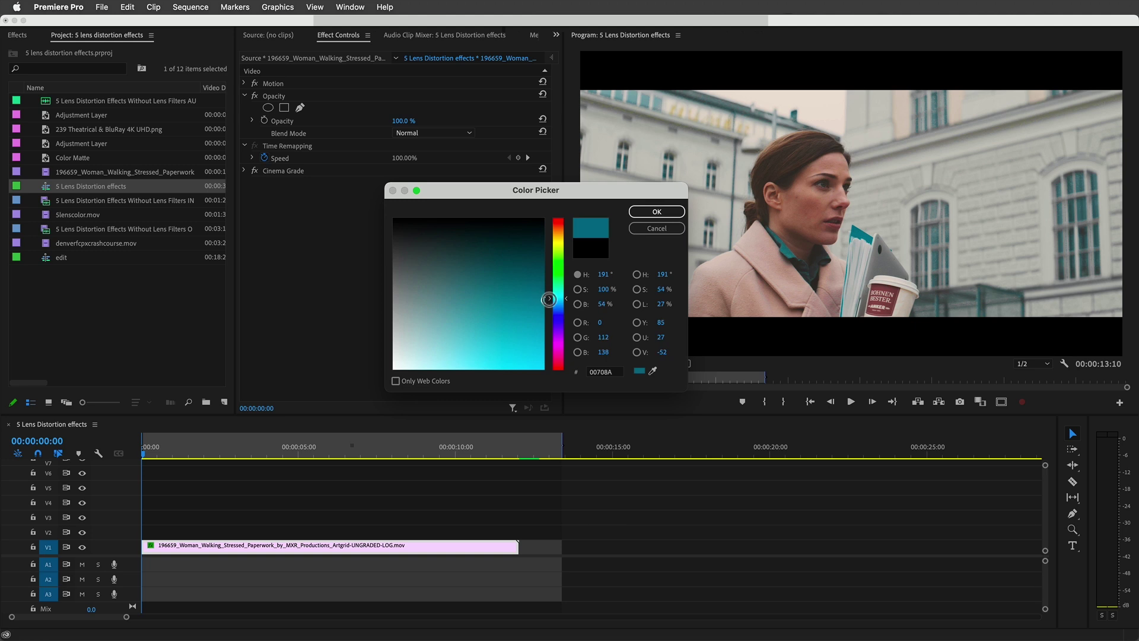
click(656, 212)
click(595, 356)
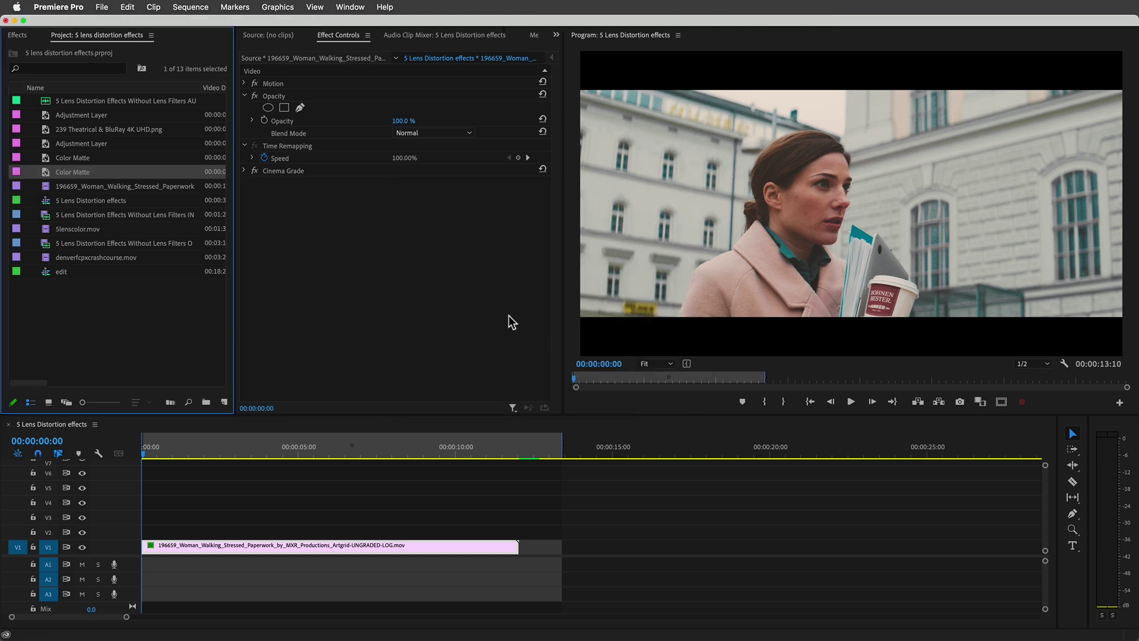
Place the teal matte on V2, trim it to the clip's length, and blend it as Hard Mix.
drag(156, 449, 149, 531)
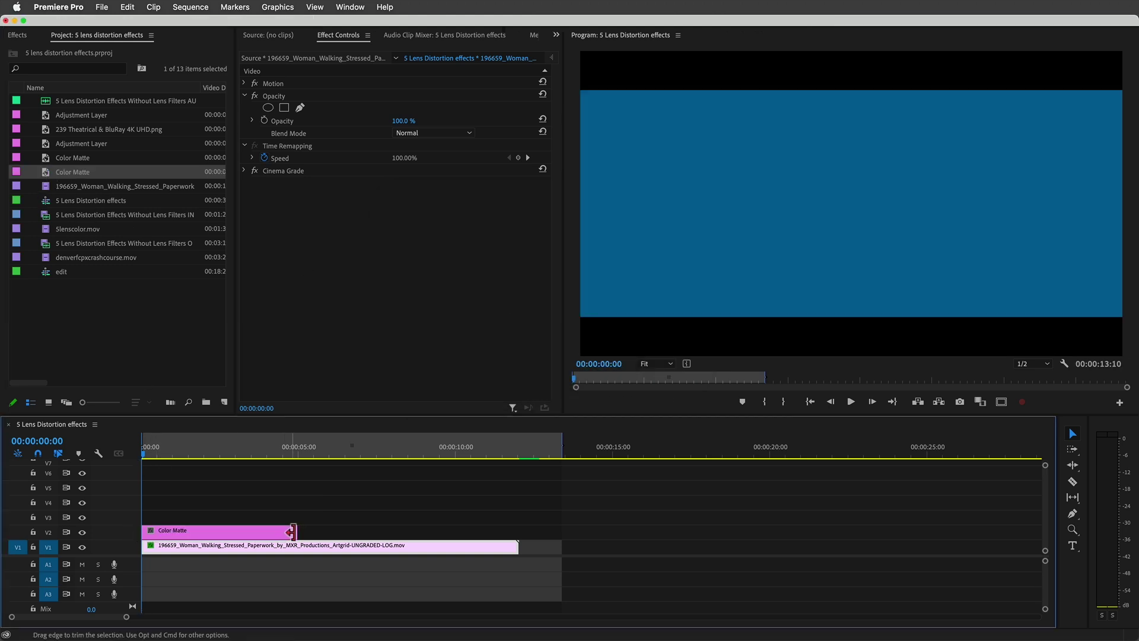
drag(299, 531, 519, 531)
click(173, 530)
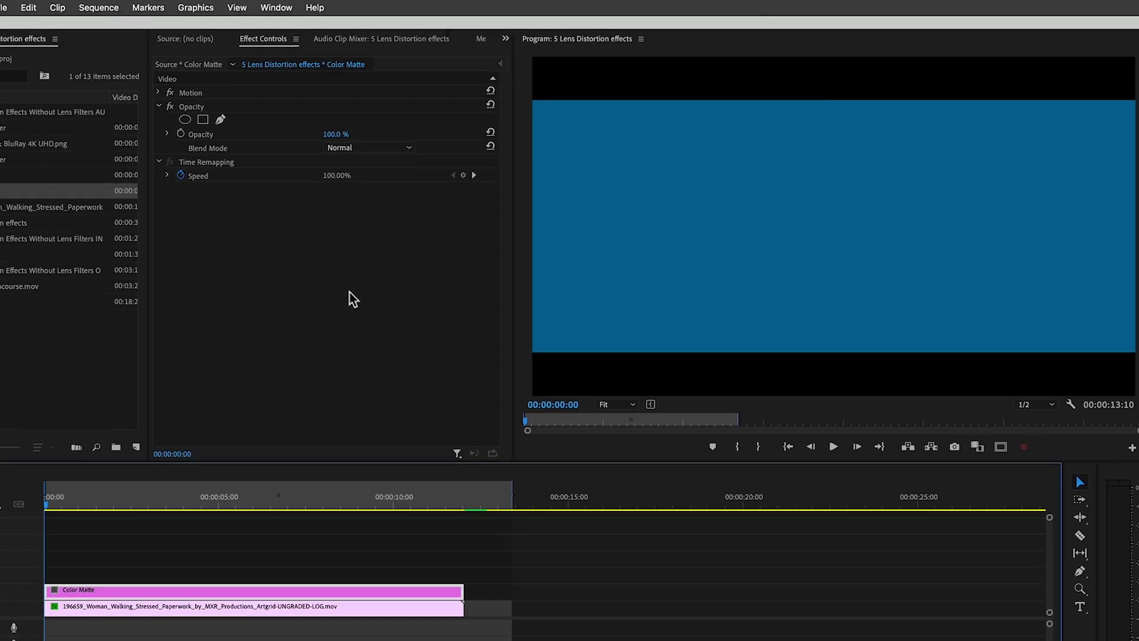
click(466, 133)
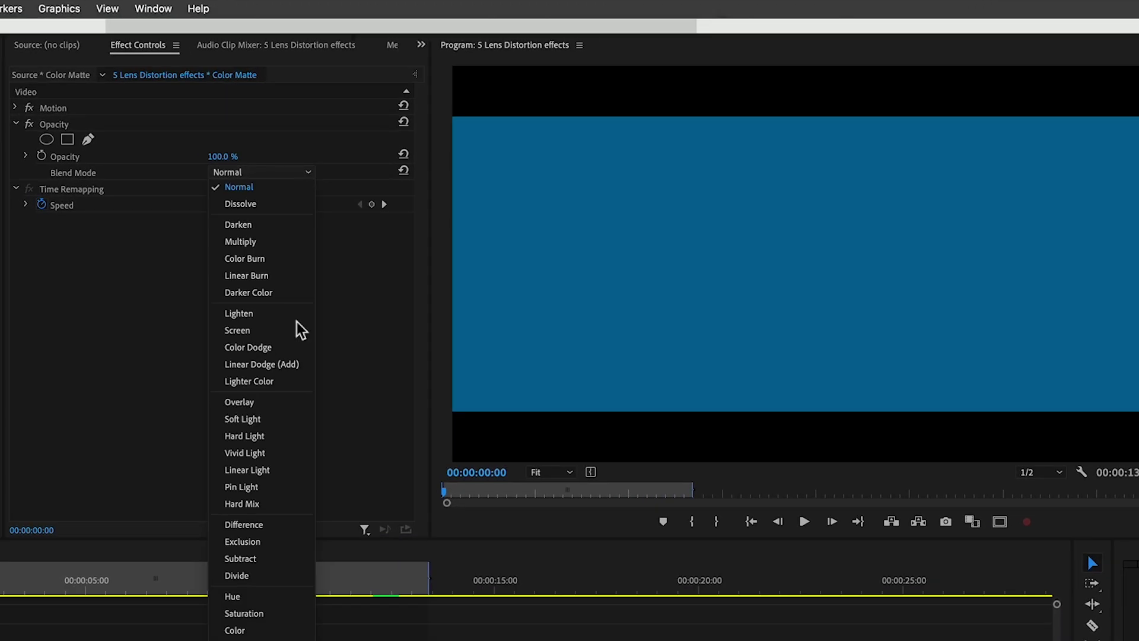
click(287, 503)
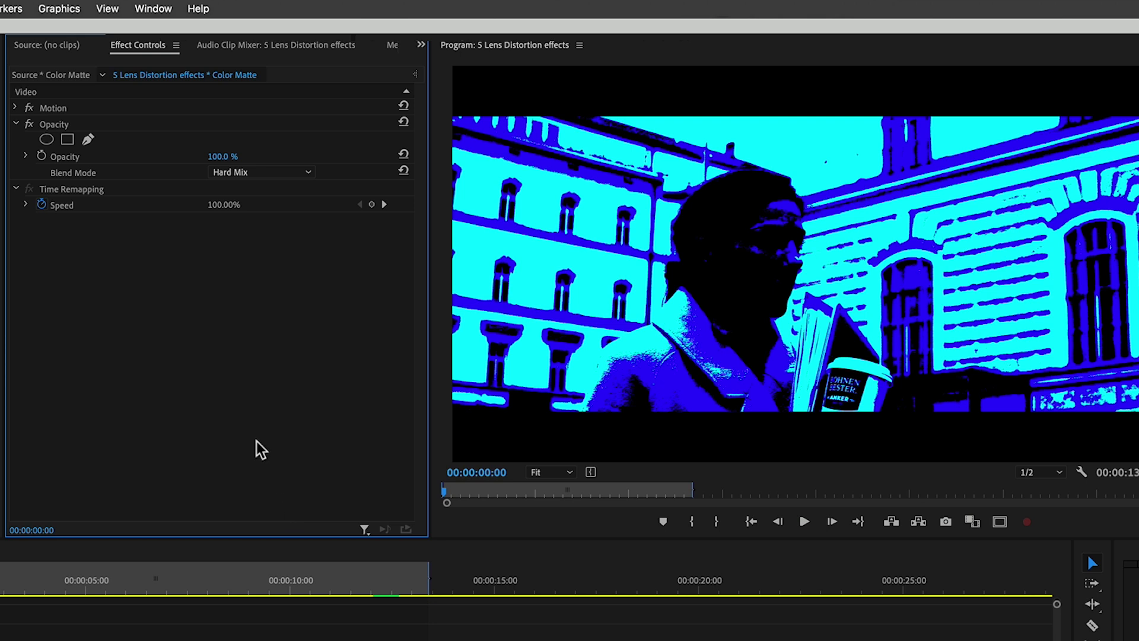
Add an ellipse mask to the Color Matte and stretch it wider and taller in the monitor.
click(46, 139)
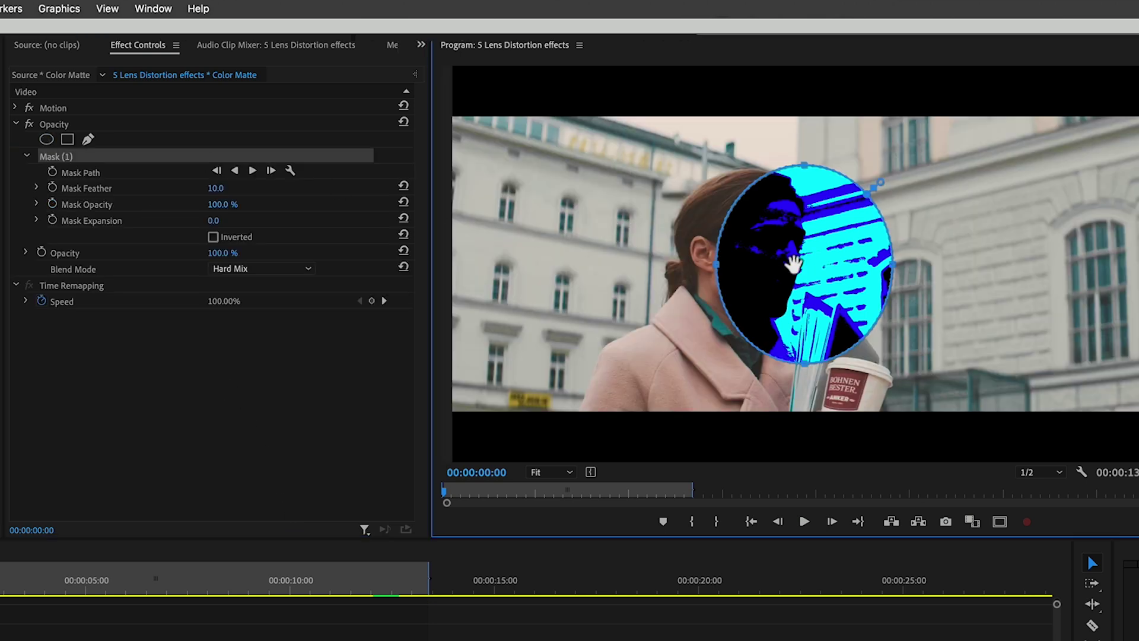
drag(830, 255, 968, 255)
drag(651, 255, 532, 255)
drag(751, 155, 751, 69)
drag(750, 356, 751, 437)
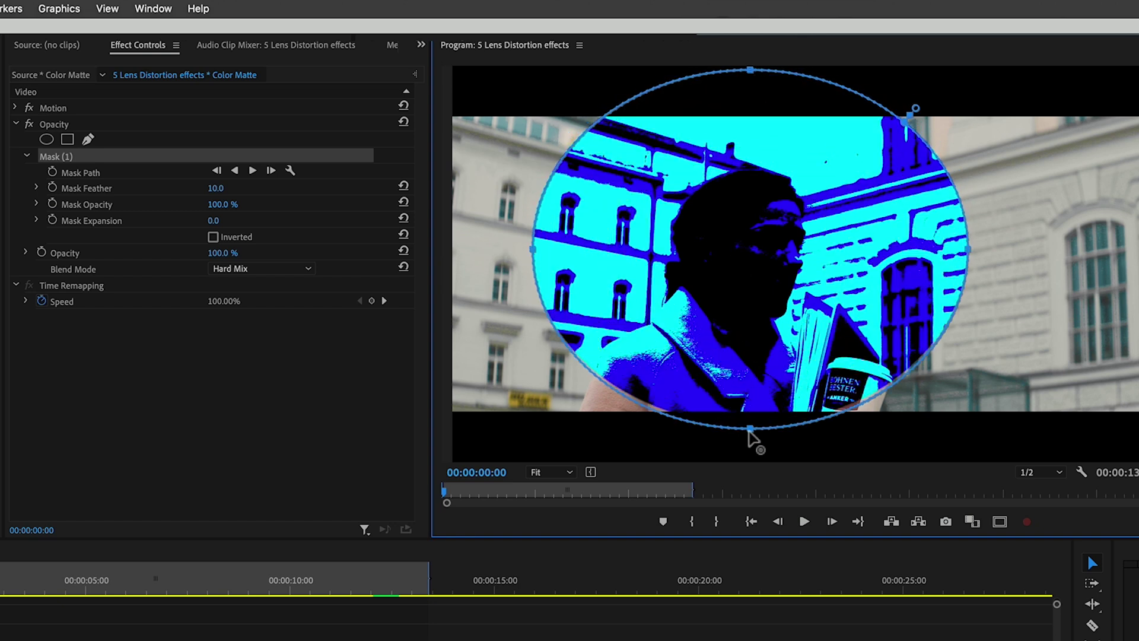
Invert the mask, set Mask Feather to 1204, and lower the matte's opacity to 18%.
click(213, 237)
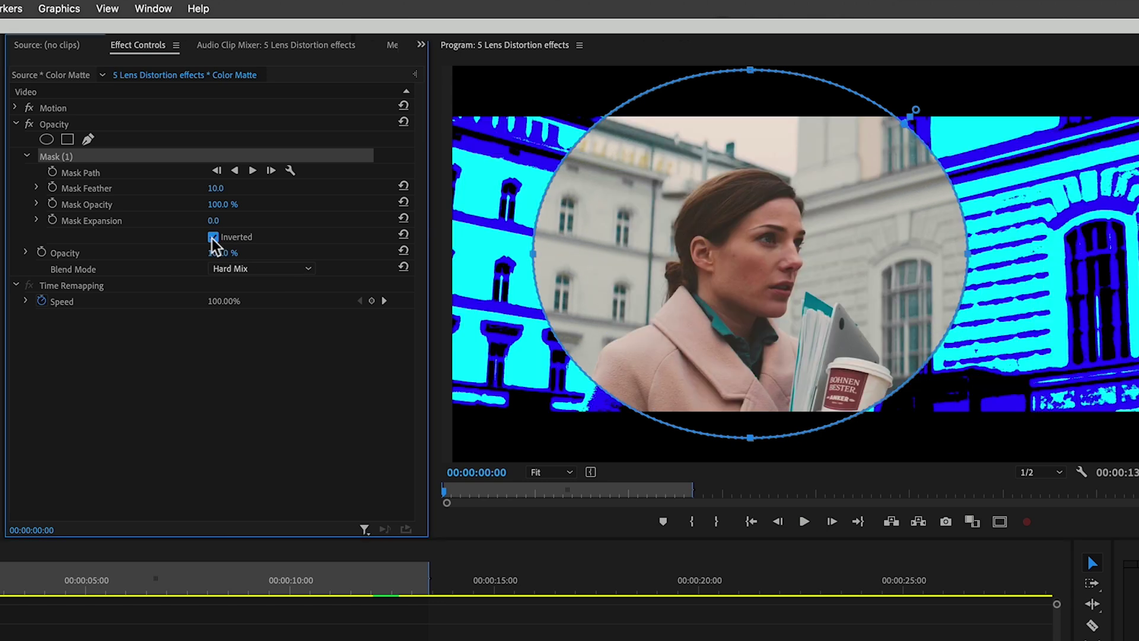
click(215, 188)
text(1204)
key(Return)
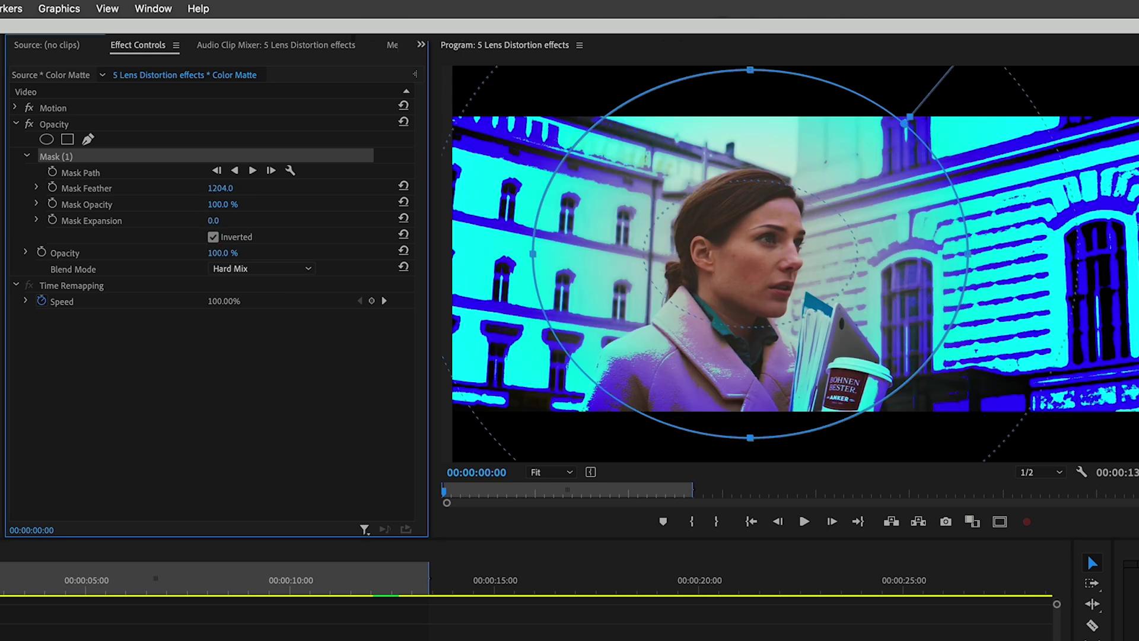
click(223, 253)
text(18)
key(Return)
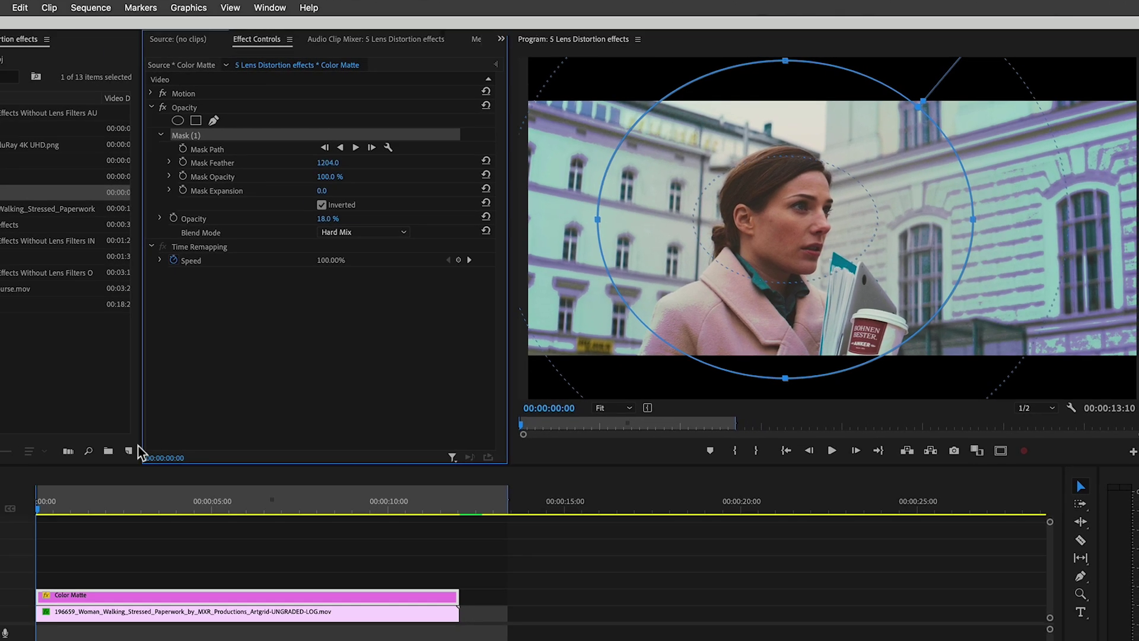
Create a new adjustment layer, place it on V3, and extend it to match the matte.
click(128, 451)
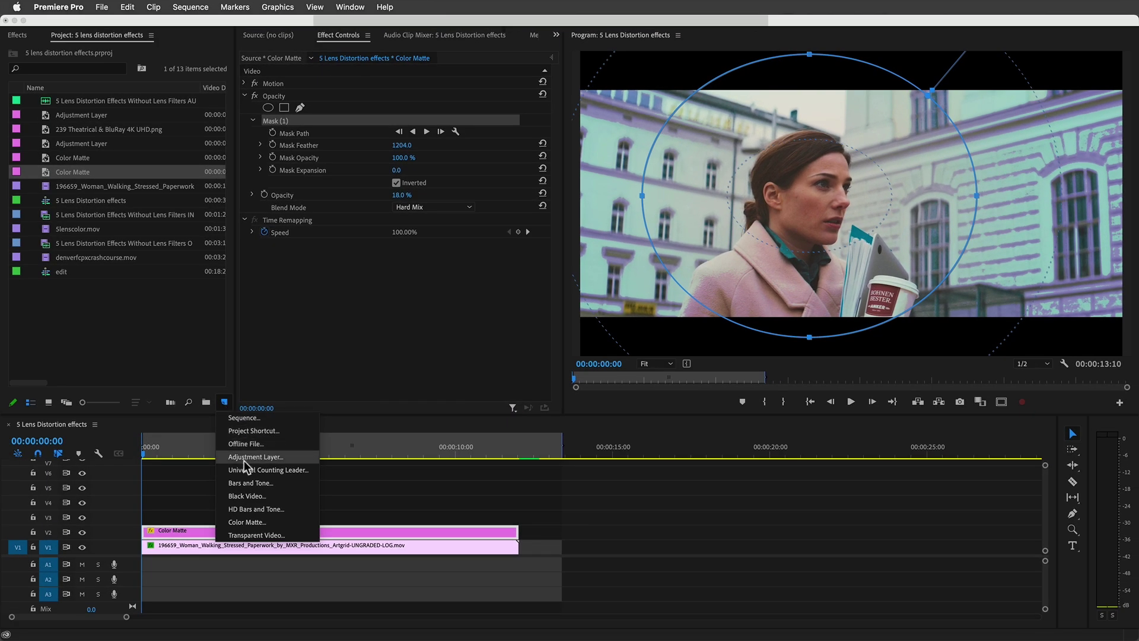
click(255, 457)
click(640, 374)
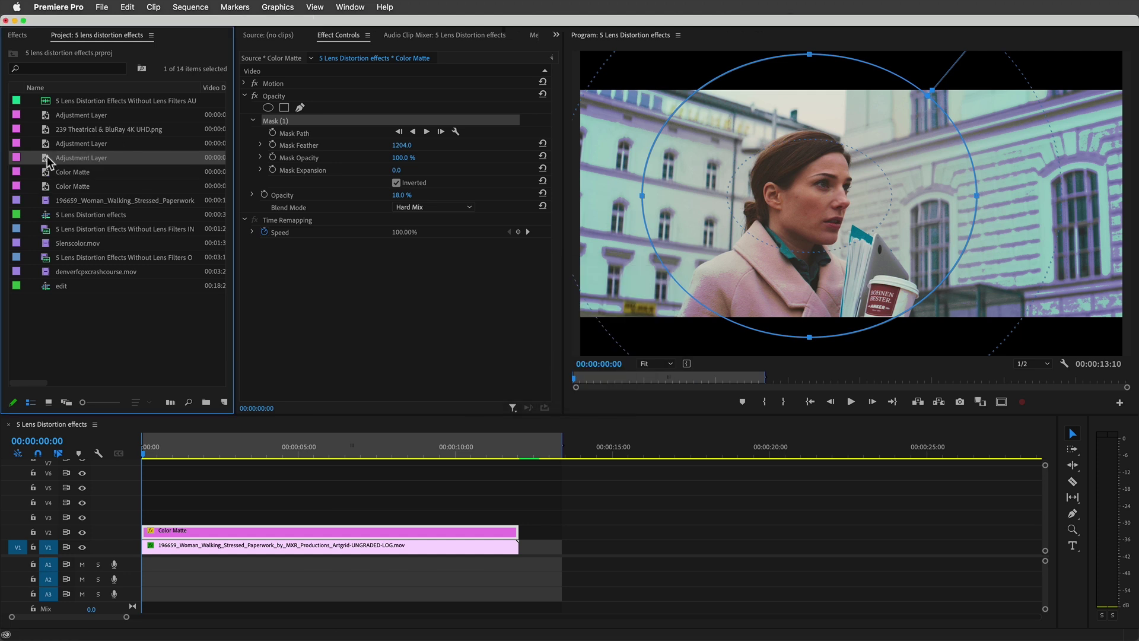
drag(51, 158, 148, 517)
drag(297, 517, 518, 518)
Add an ellipse mask to the adjustment layer, reshape it wider and taller, and feather it to 622.
click(268, 107)
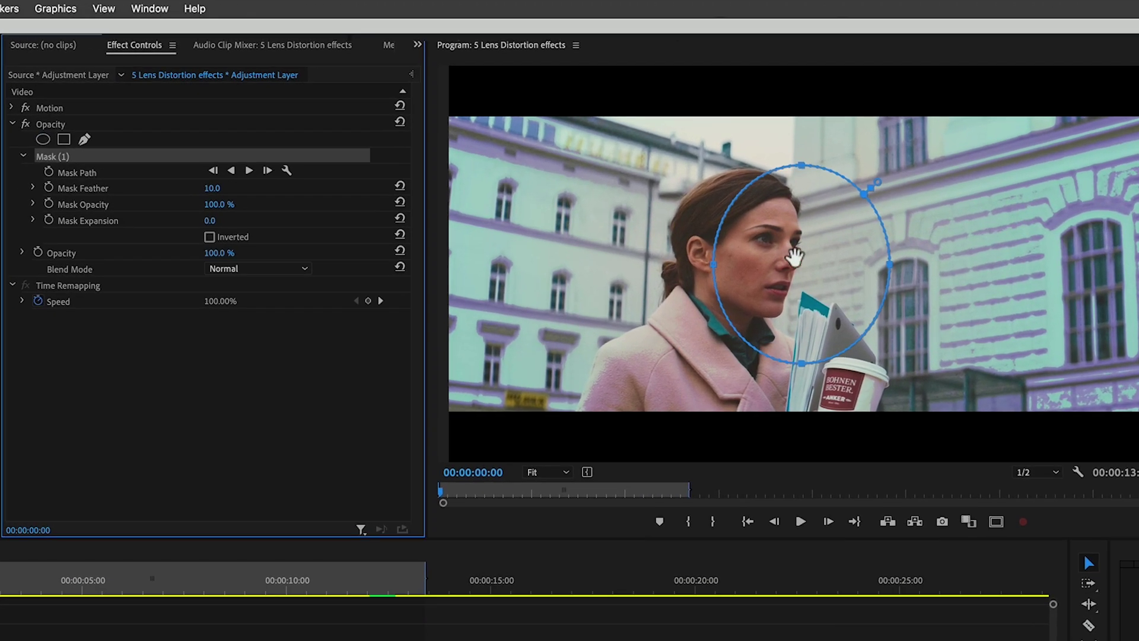
drag(840, 265, 976, 275)
drag(663, 265, 580, 265)
drag(770, 177, 778, 107)
drag(777, 363, 777, 442)
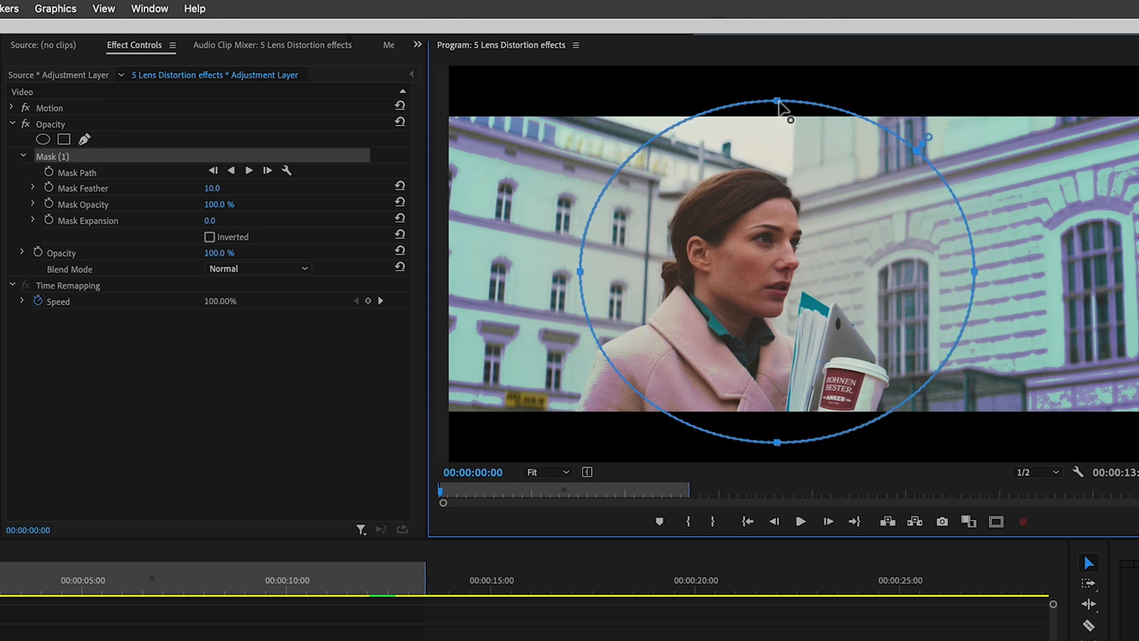
drag(781, 104, 777, 84)
drag(927, 123, 961, 86)
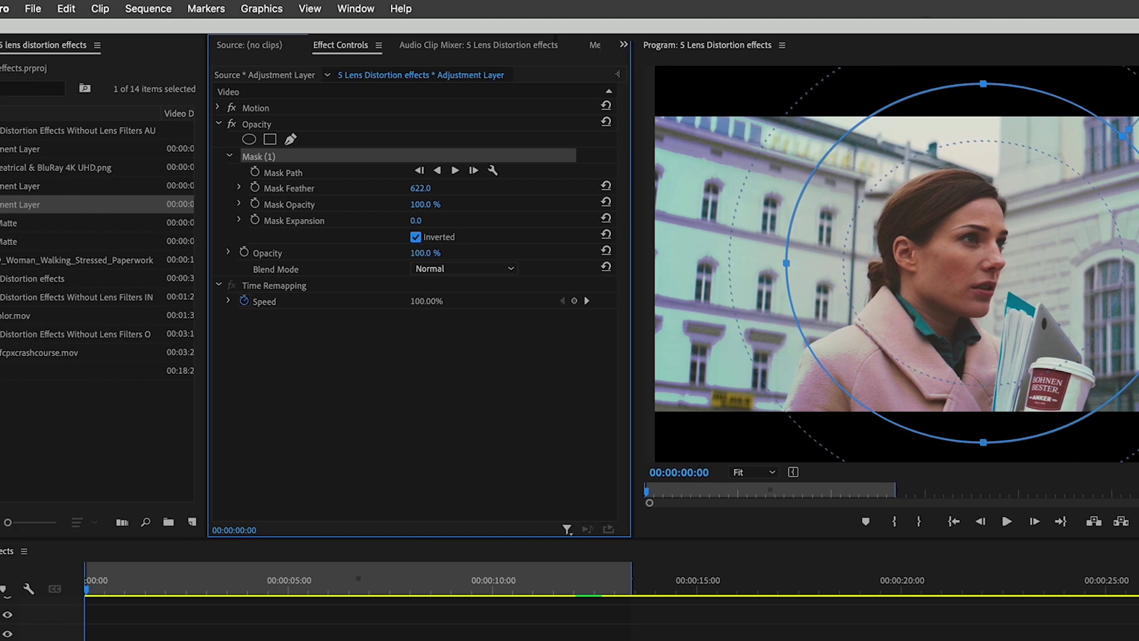
Apply Gaussian Blur to the adjustment layer with repeating edge pixels and Blurriness 47.
key(shift+7)
text(gaus)
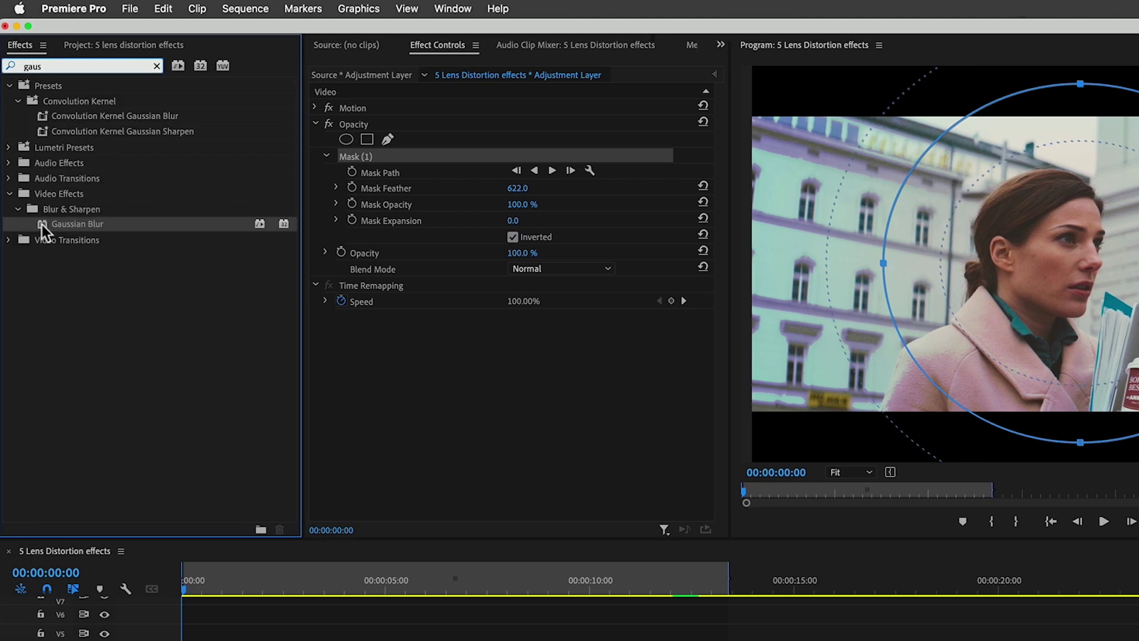
drag(40, 224, 432, 371)
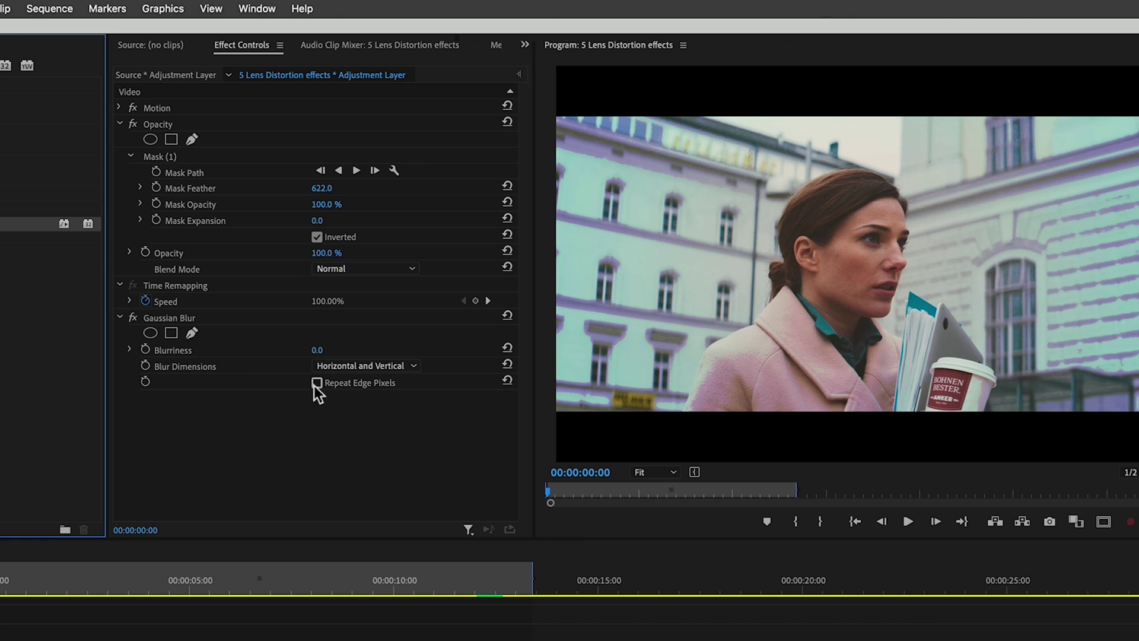
click(512, 383)
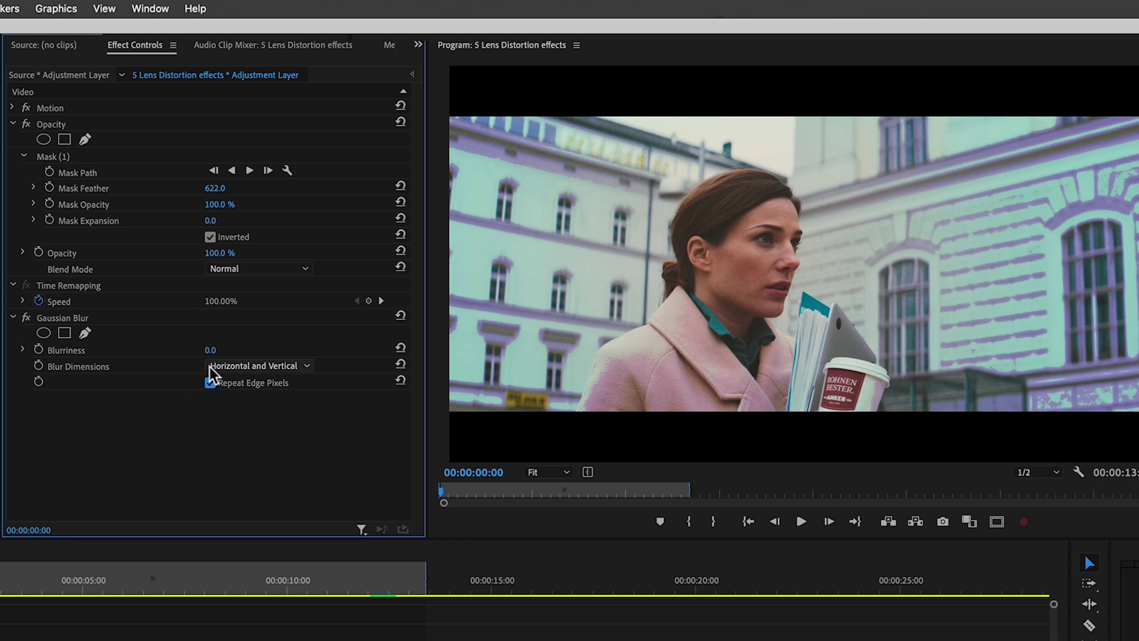
click(210, 350)
text(47)
key(Return)
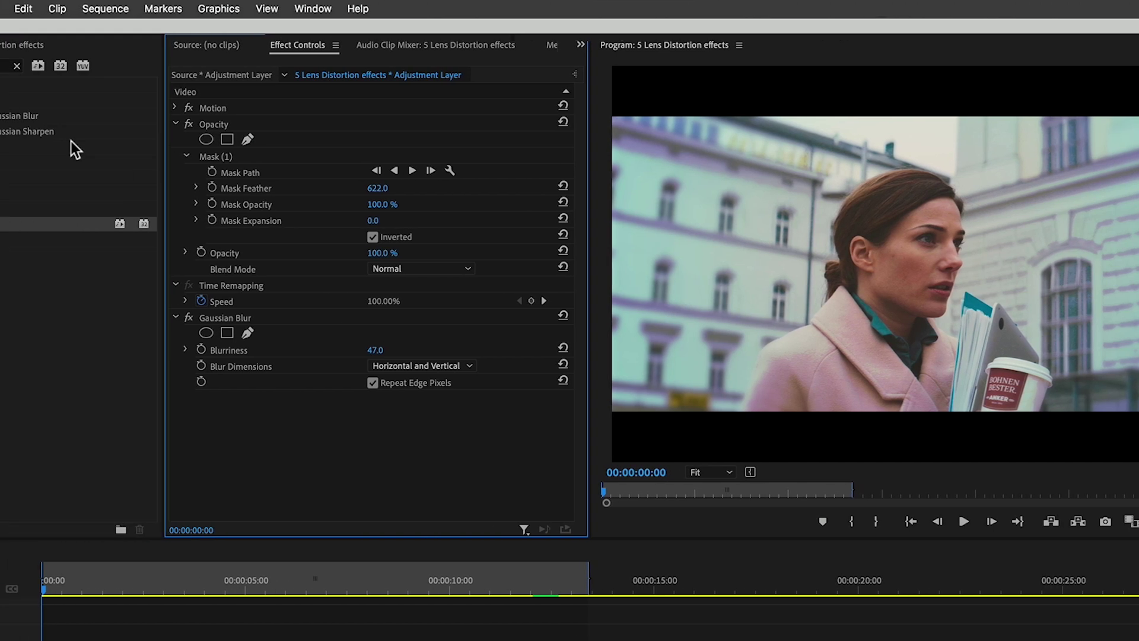
Apply Lumetri Color to the adjustment layer and set Basic Correction Shadows to -117.
text(lumetri color)
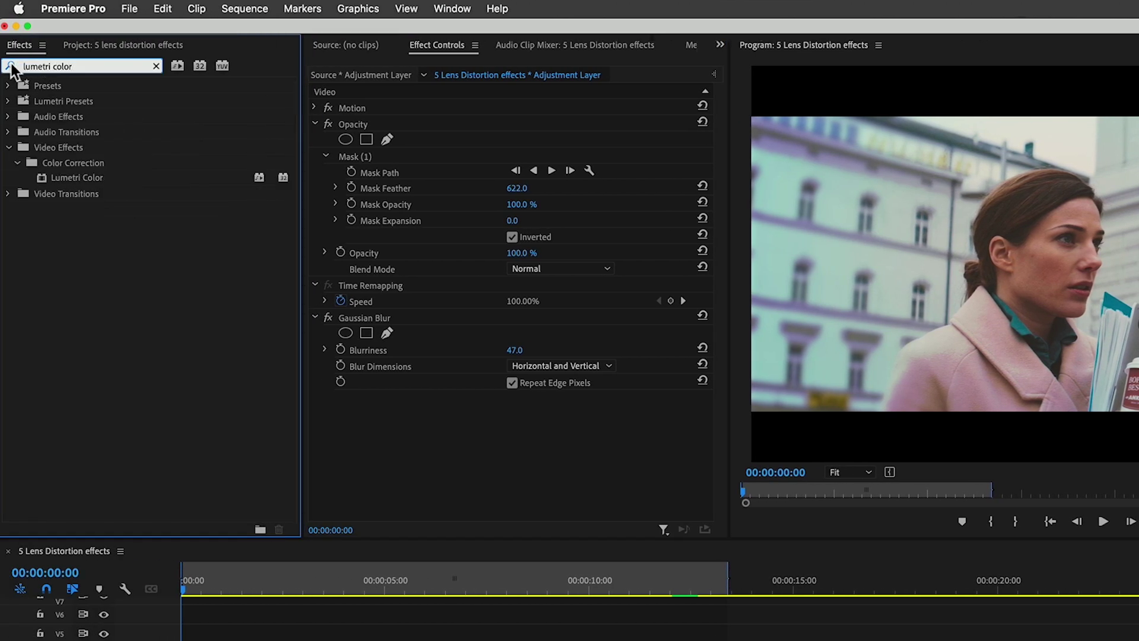
drag(77, 178, 391, 439)
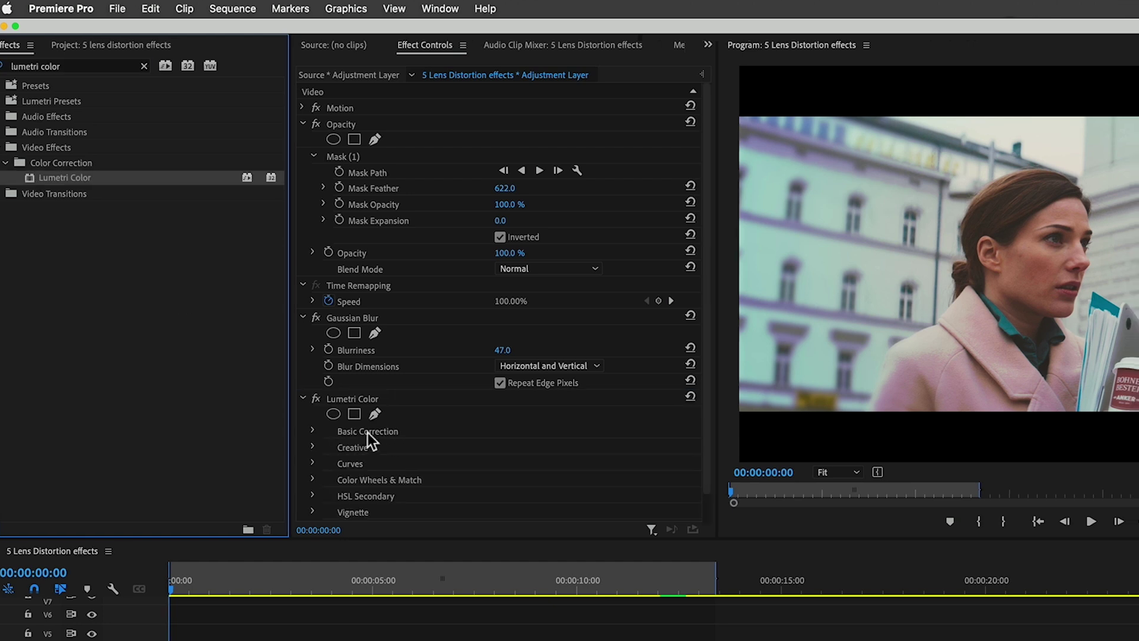
click(326, 436)
scroll(327, 439, down, 3)
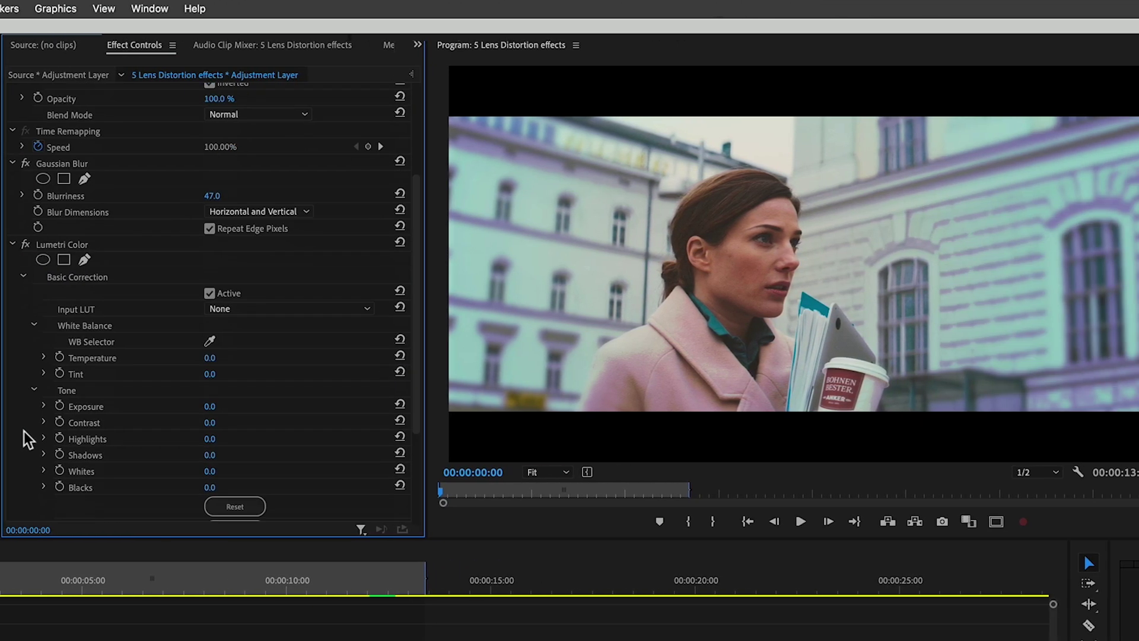
scroll(26, 439, down, 2)
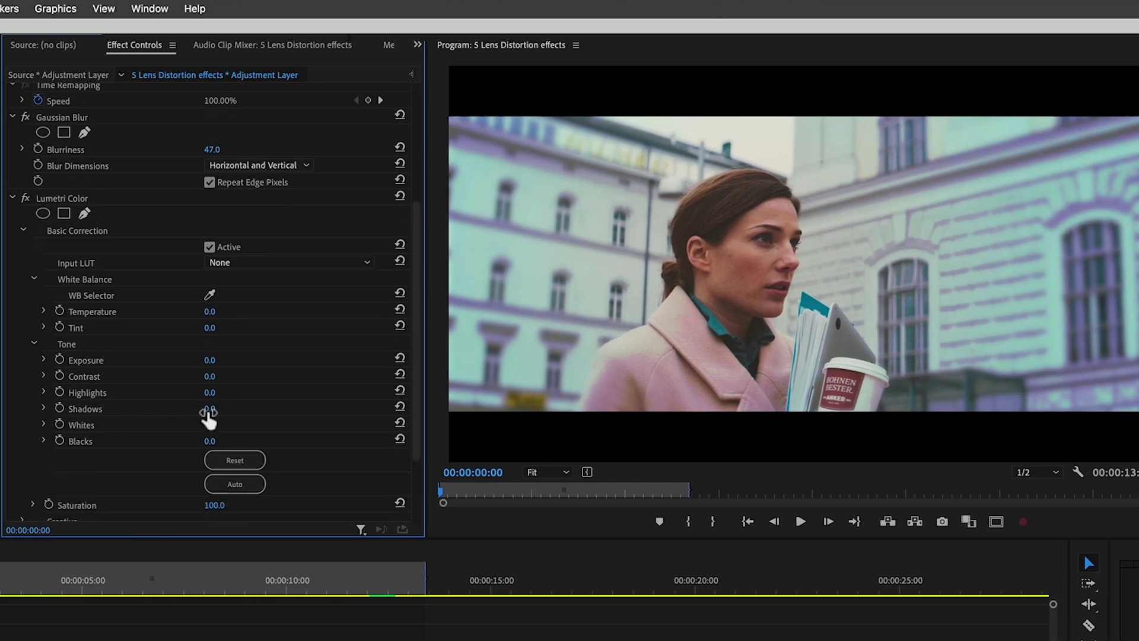
click(209, 409)
text(-117)
key(Return)
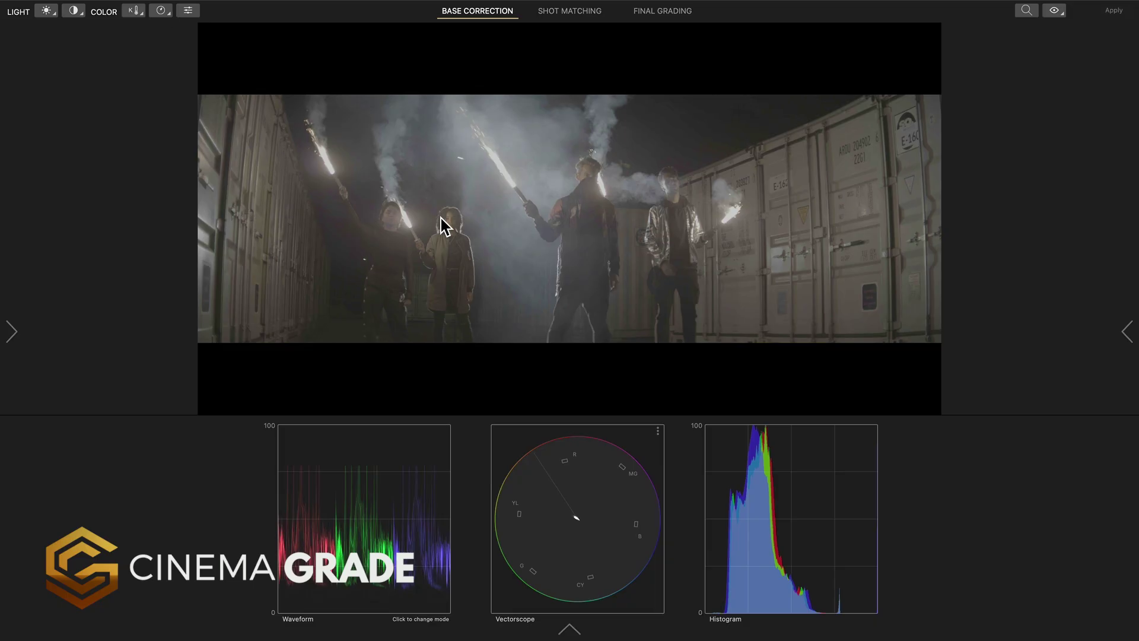
Increase contrast with the on-image Contrast tool, then apply the Drive LUT look.
key(c)
drag(439, 207, 440, 192)
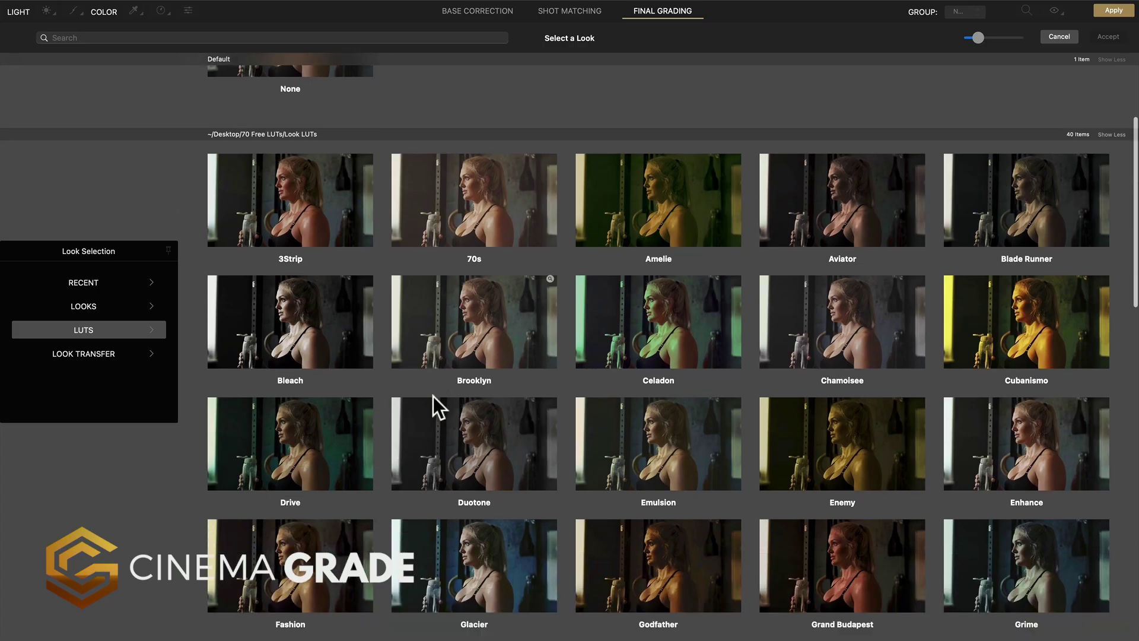
scroll(433, 396, down, 2)
click(329, 377)
click(1108, 36)
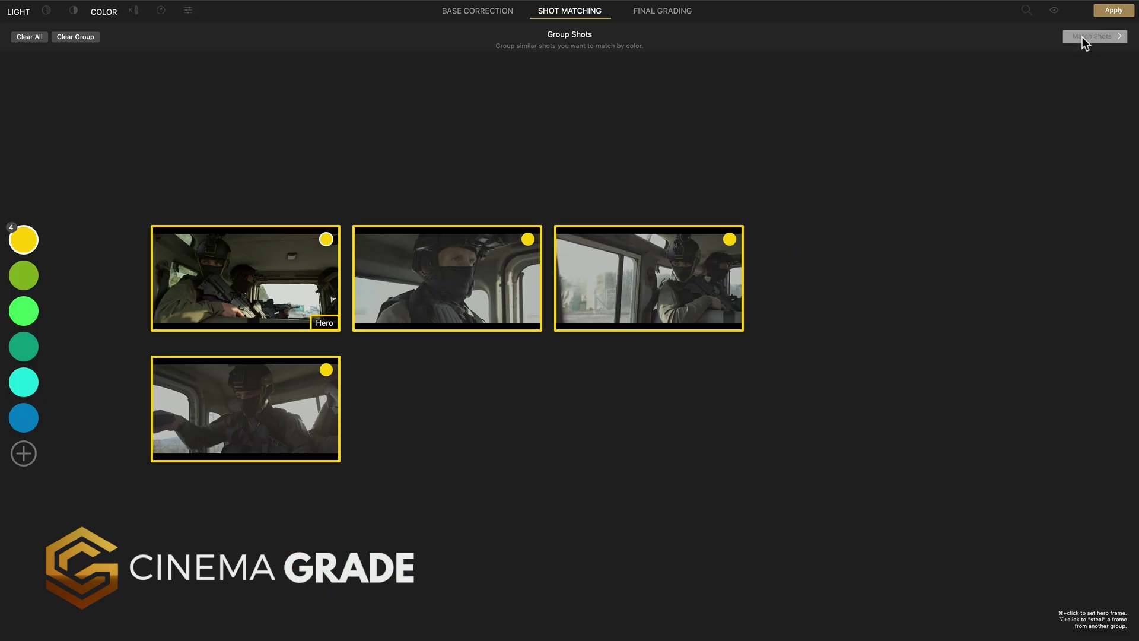
Copy the hero shot's correction to its group and adjust the landscape shot's exposure.
click(1082, 37)
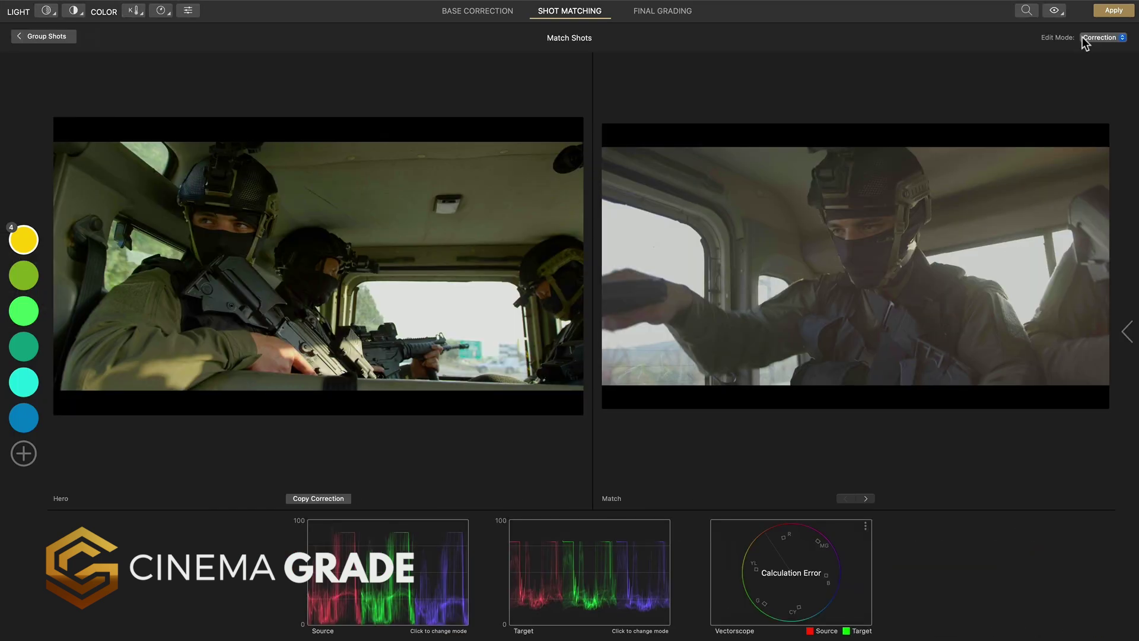
click(310, 499)
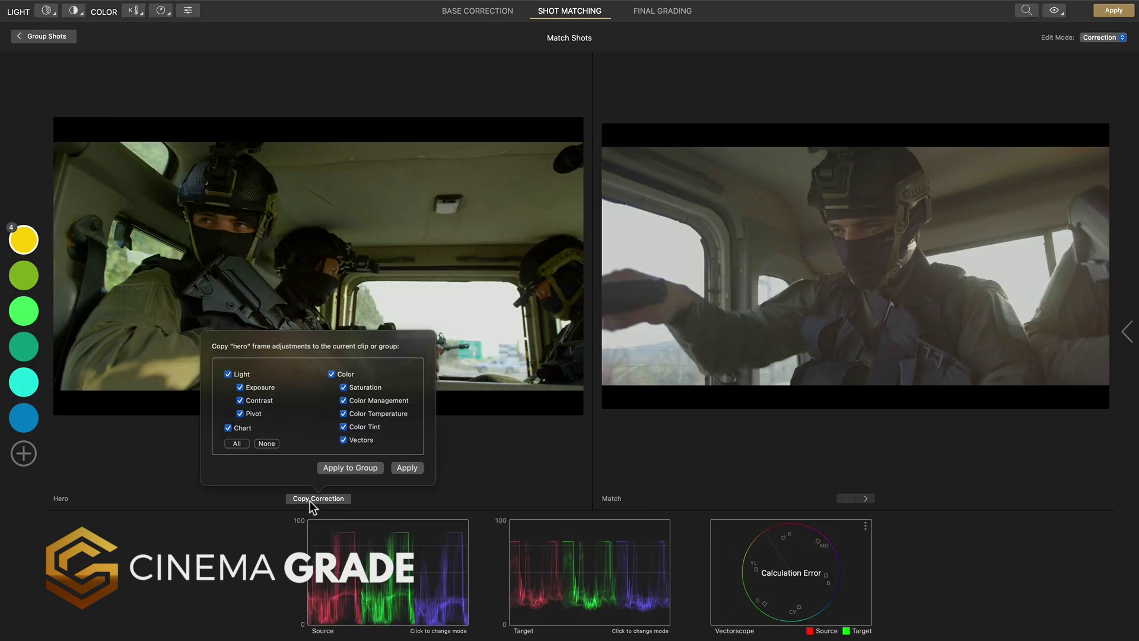
click(349, 468)
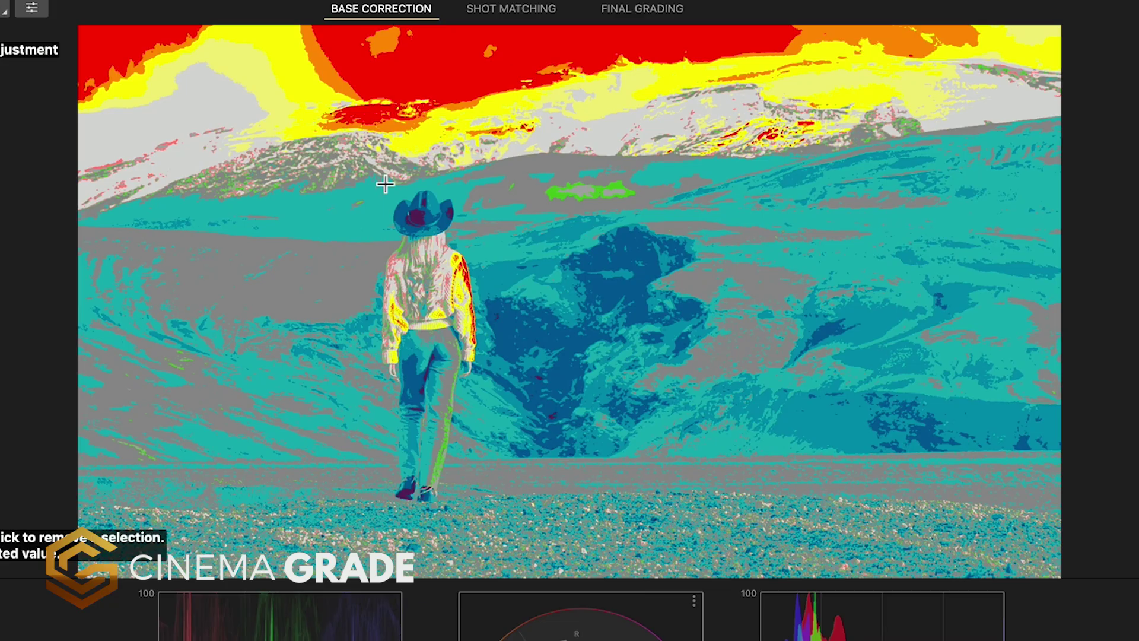
drag(440, 81, 440, 126)
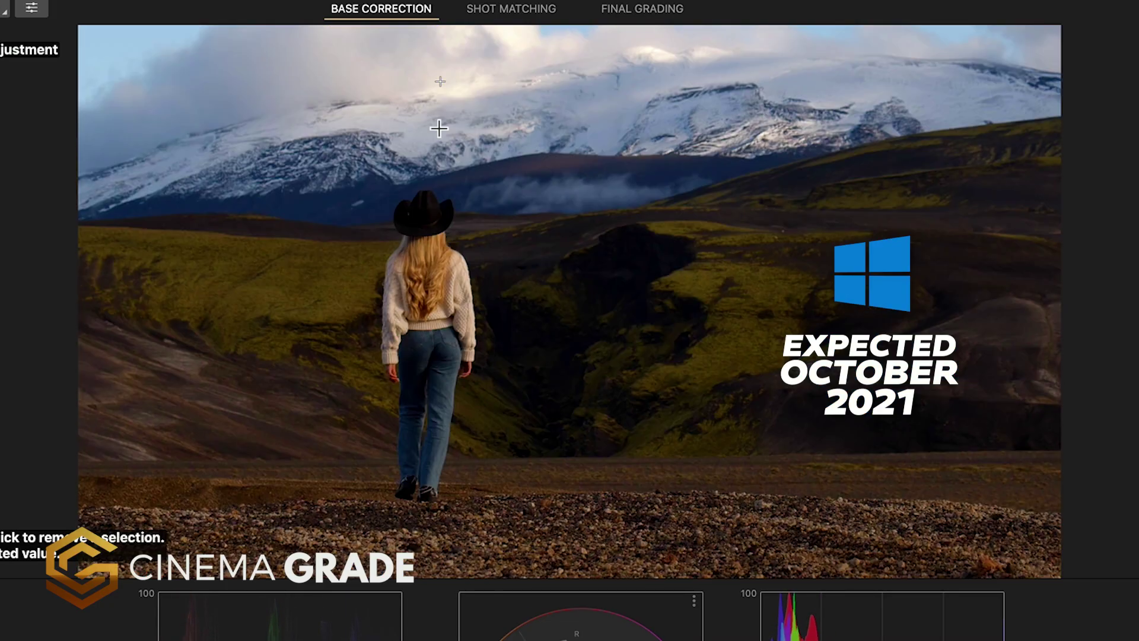